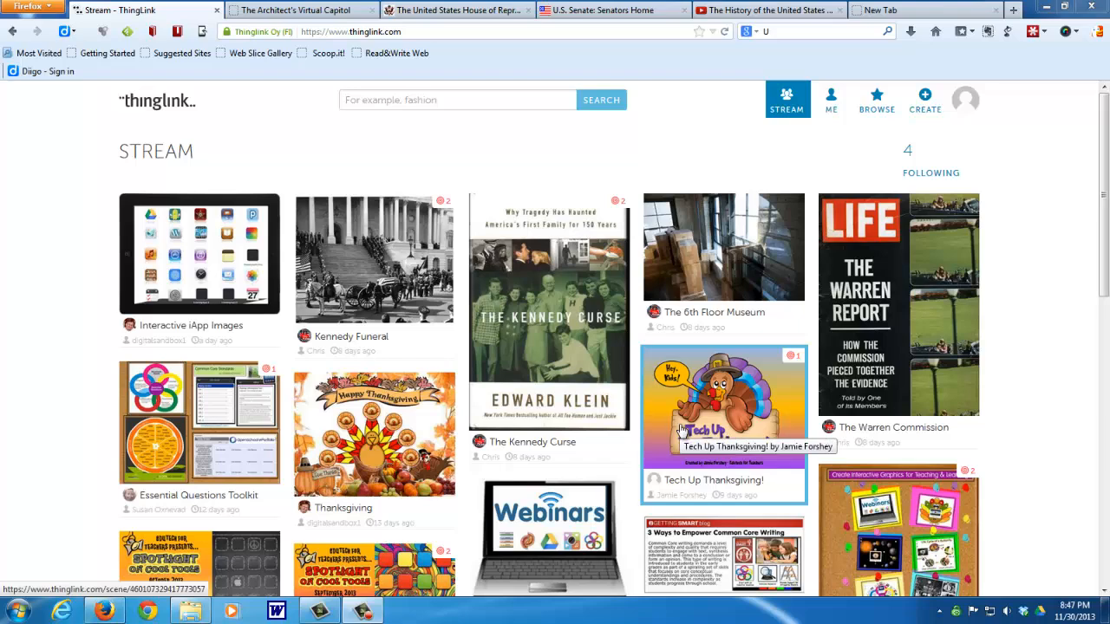
Look over the image stream and the profile's own images, touched images and followed accounts
{"action": "left_click_drag", "start_coordinate": [1105, 249], "coordinate": [1106, 274]}
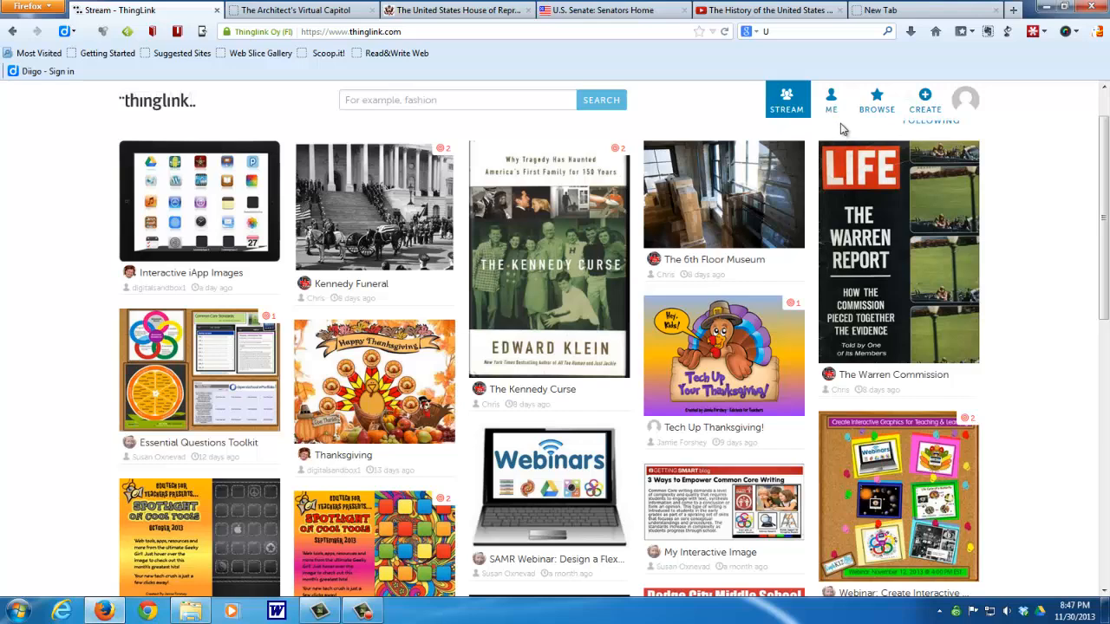
{"action": "left_click", "coordinate": [832, 102]}
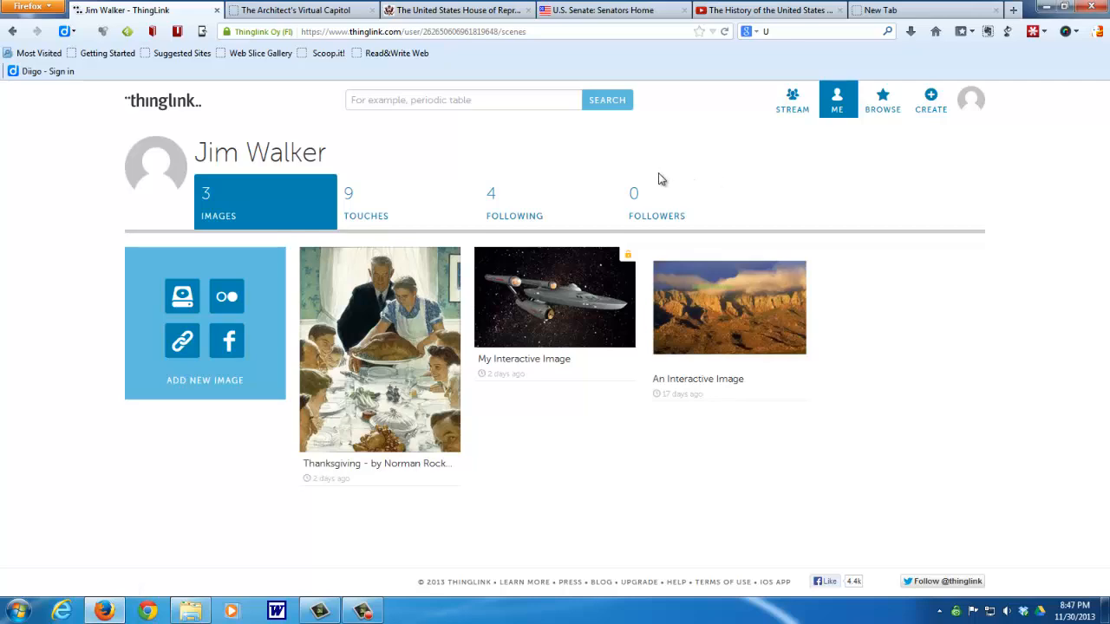
{"action": "left_click", "coordinate": [368, 200]}
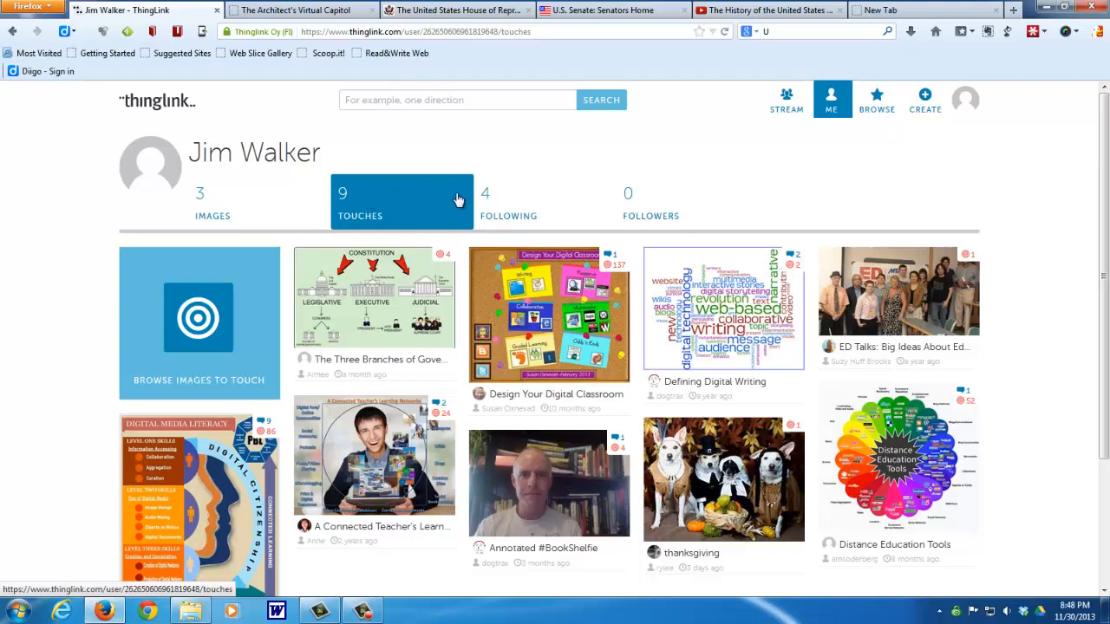
{"action": "left_click", "coordinate": [490, 206]}
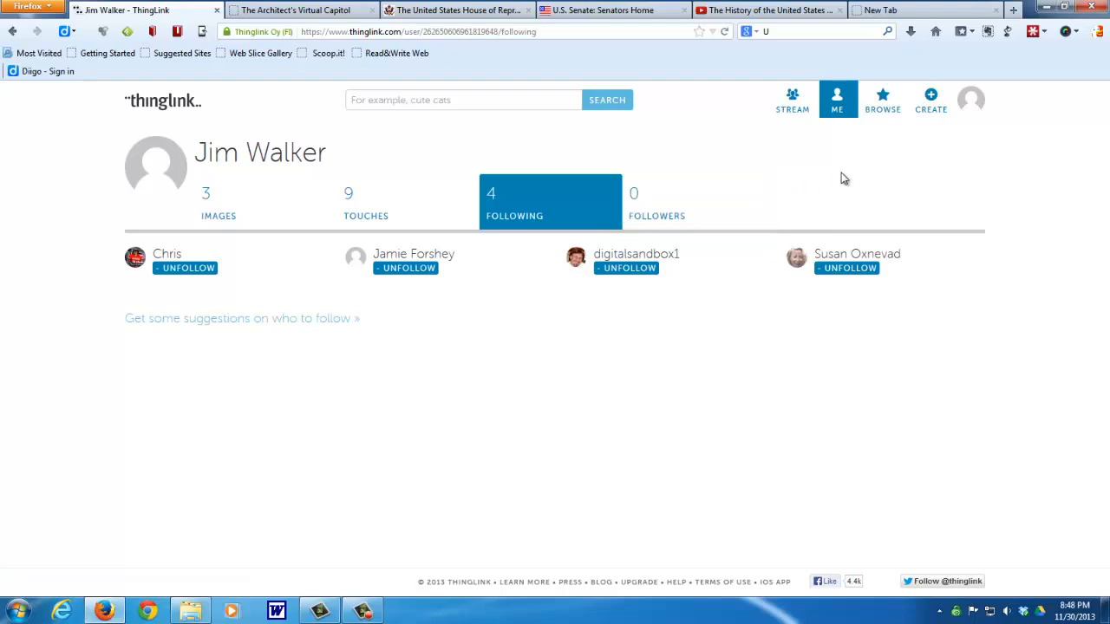
Browse the featured images and look through the images that are hot this week
{"action": "left_click", "coordinate": [882, 100]}
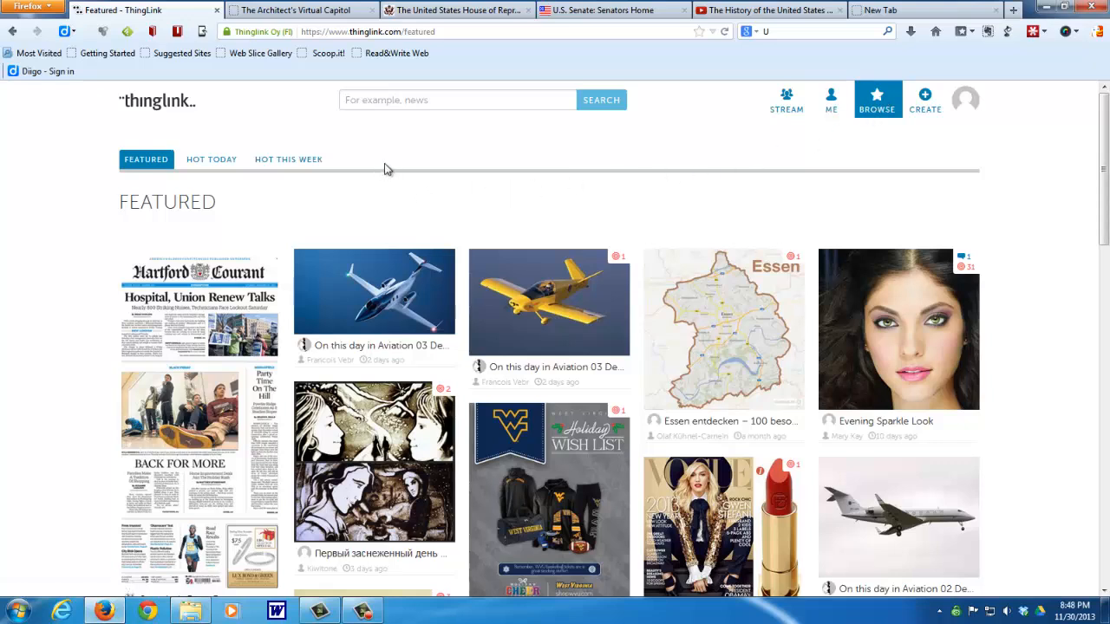
{"action": "left_click", "coordinate": [281, 162]}
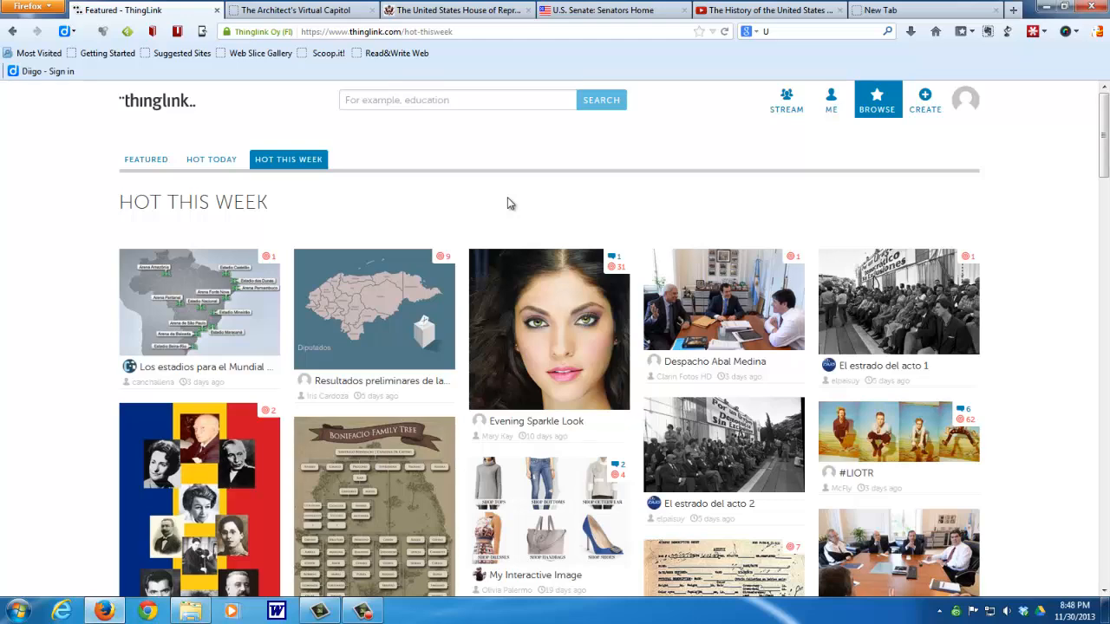
{"action": "scroll", "coordinate": [510, 204], "scroll_direction": "down", "scroll_amount": 6}
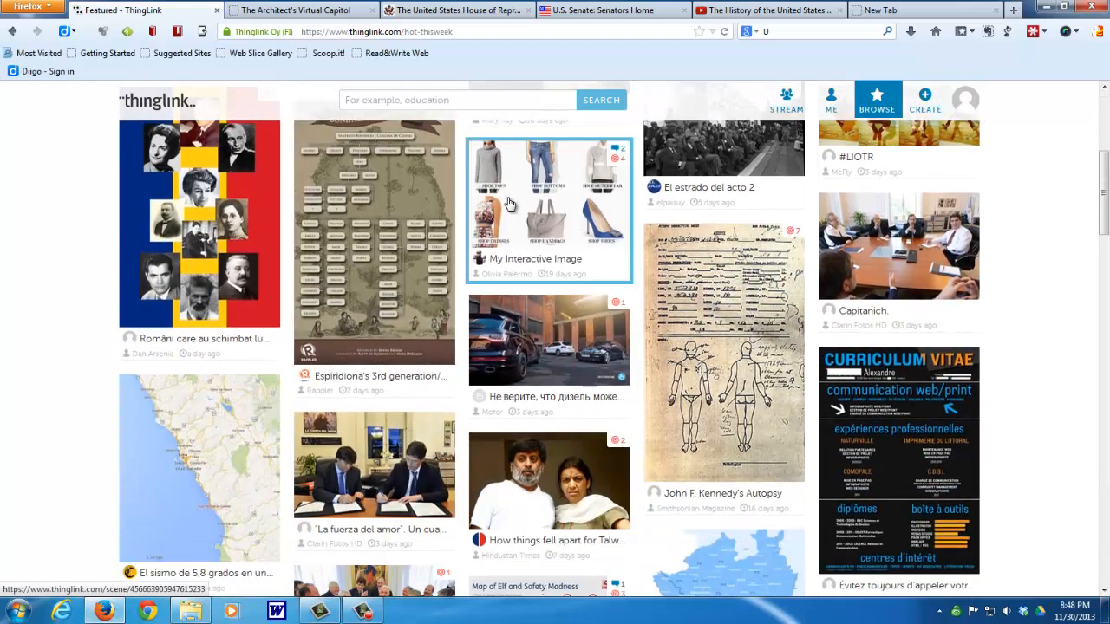
{"action": "scroll", "coordinate": [510, 203], "scroll_direction": "down", "scroll_amount": 1}
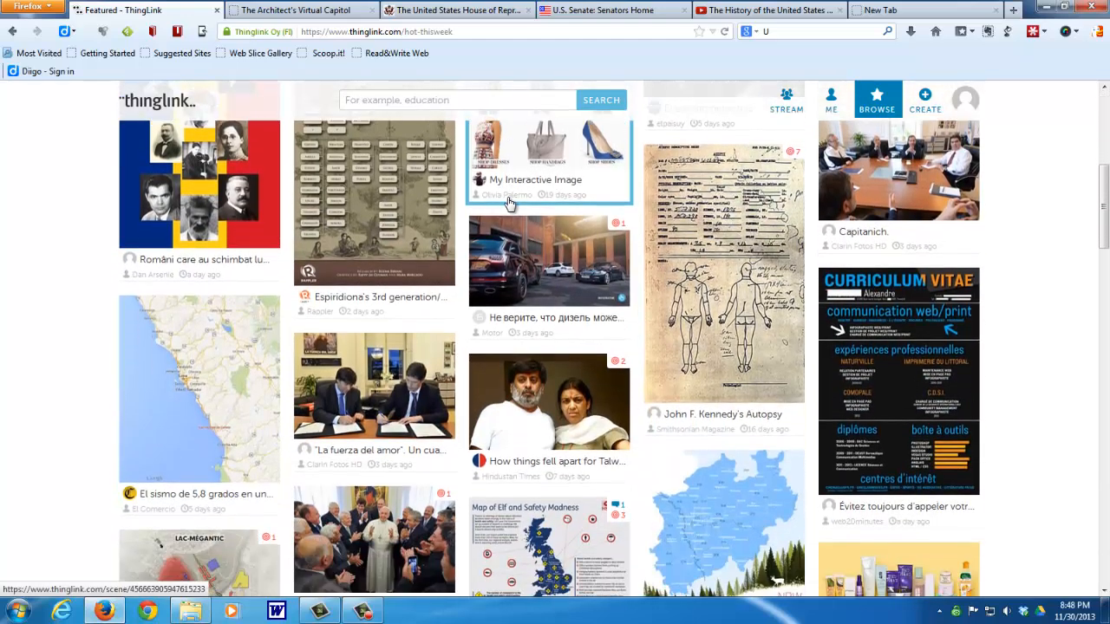
{"action": "scroll", "coordinate": [510, 204], "scroll_direction": "up", "scroll_amount": 5}
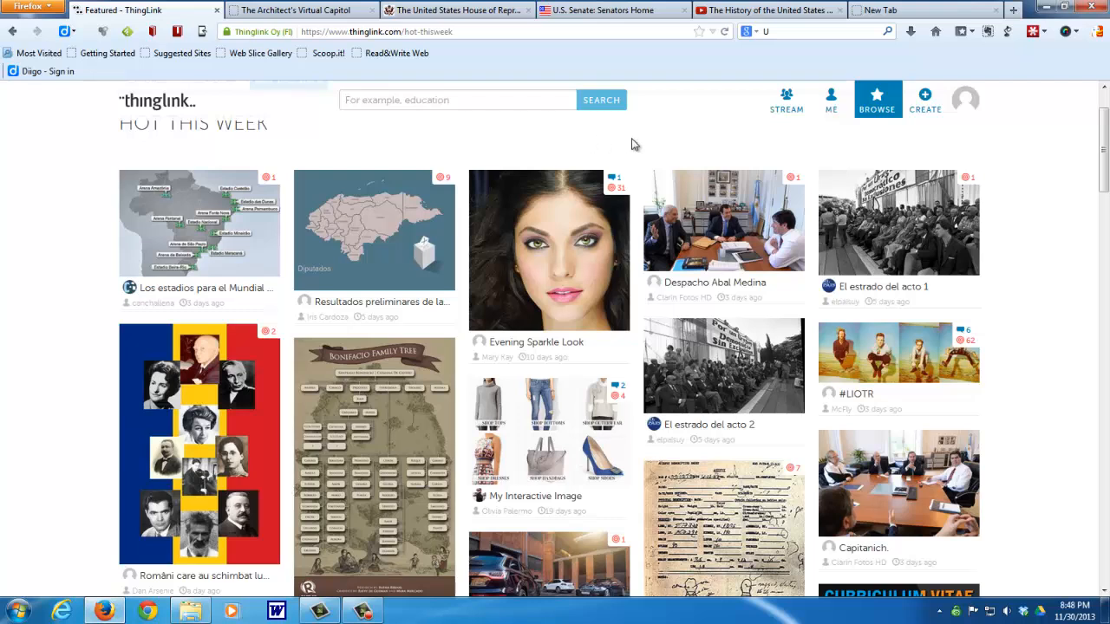
Create a new interactive image by uploading US_Capitol_west from the Pictures library on the hard drive
{"action": "left_click", "coordinate": [927, 113]}
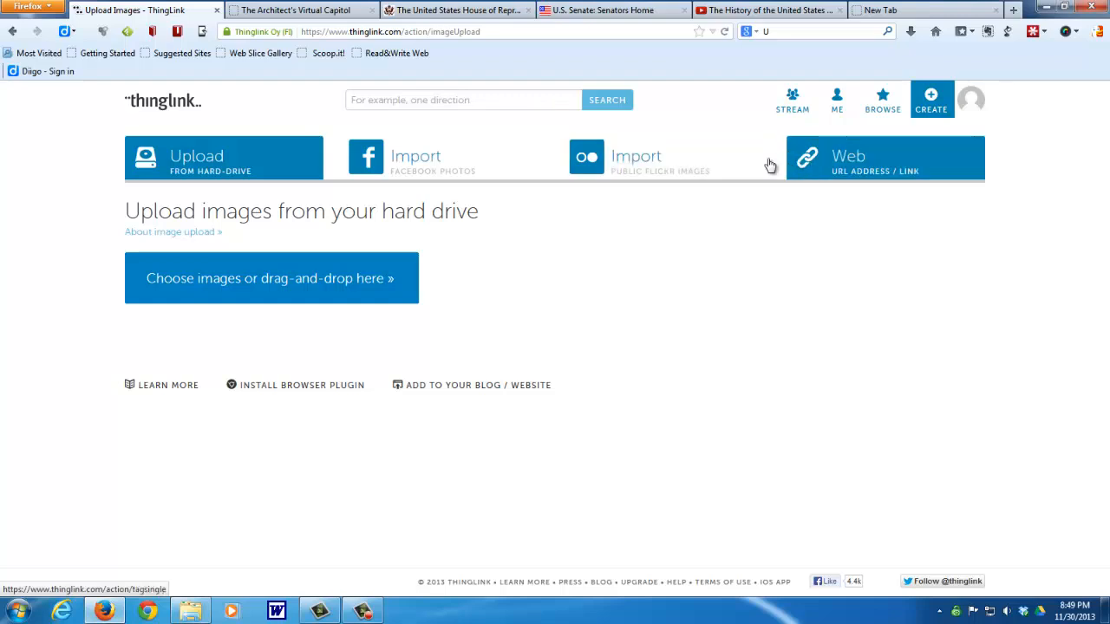
{"action": "left_click", "coordinate": [210, 282]}
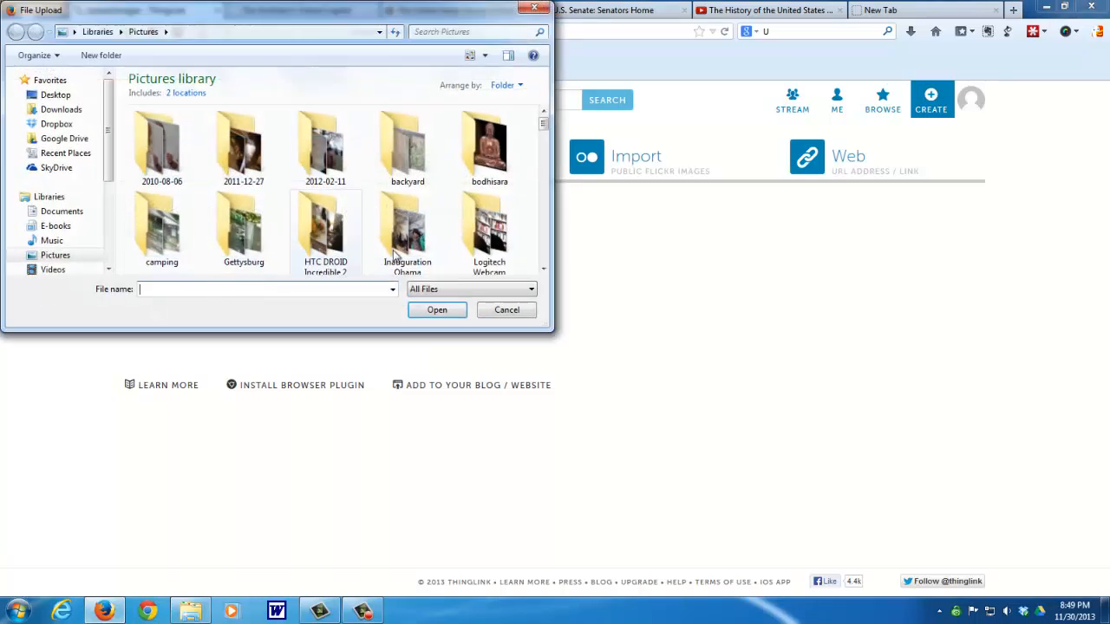
{"action": "left_click_drag", "start_coordinate": [545, 126], "coordinate": [546, 258]}
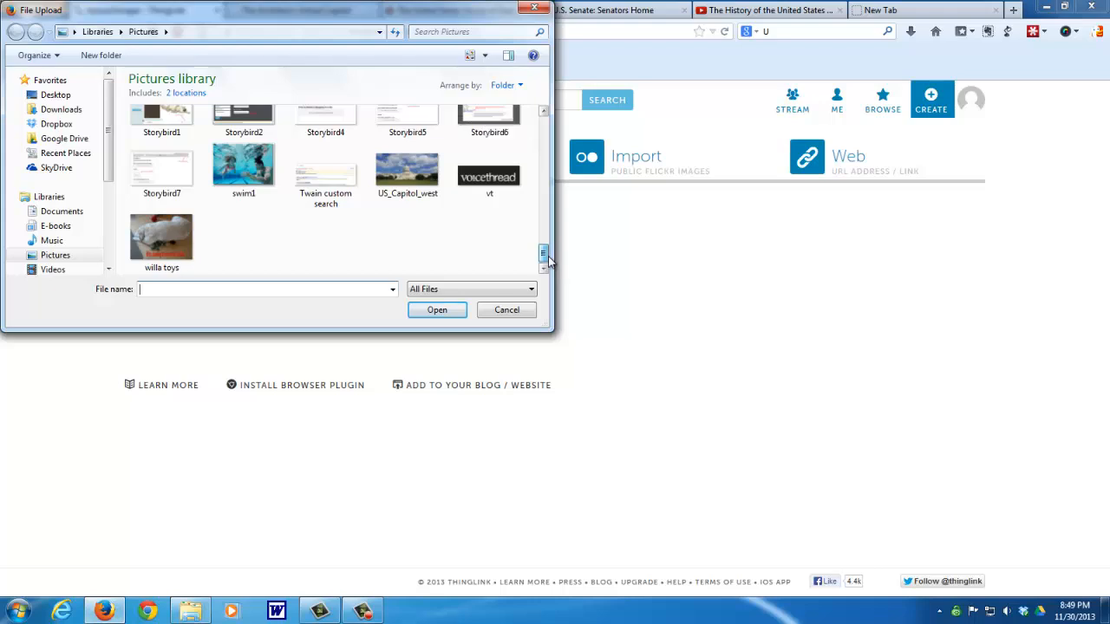
{"action": "left_click", "coordinate": [402, 174]}
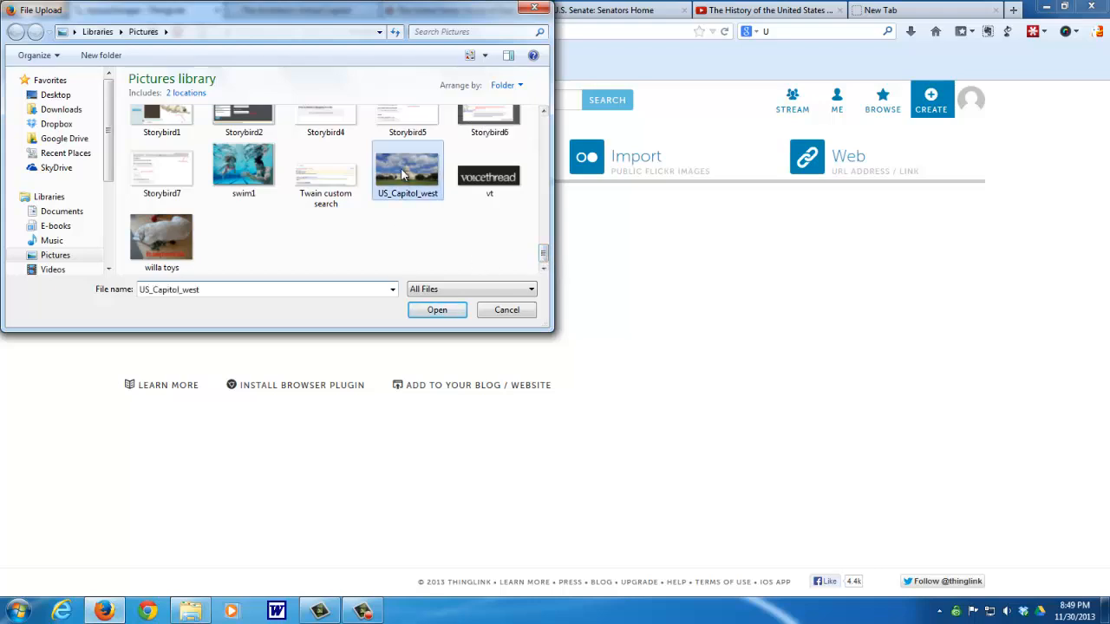
{"action": "double_click", "coordinate": [401, 174]}
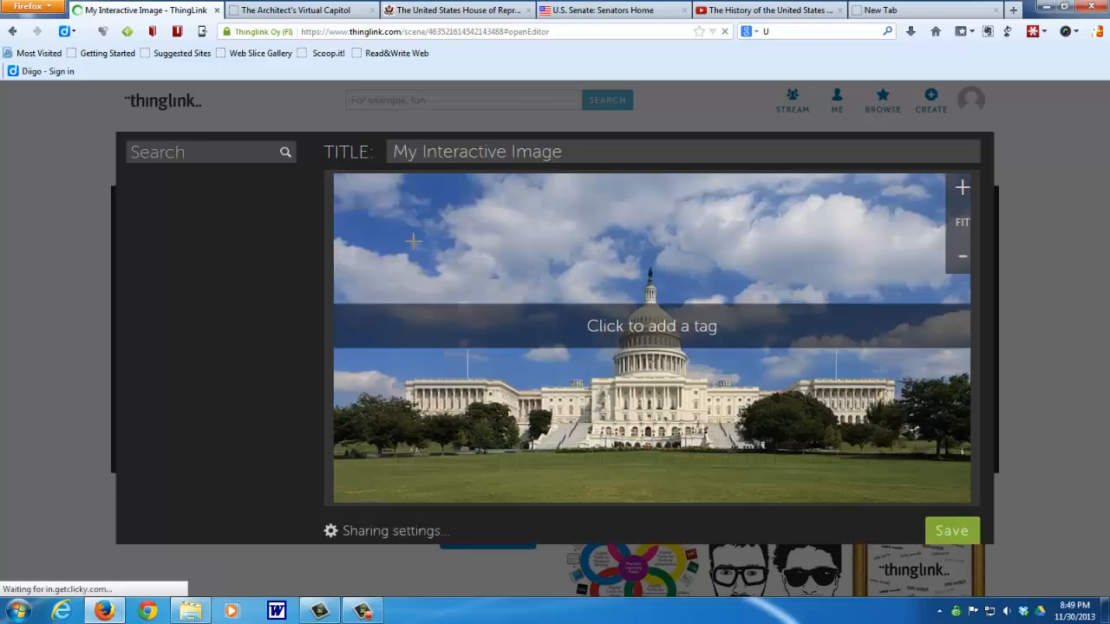
Replace the image's default title with "US Capitol"
{"action": "triple_click", "coordinate": [566, 153]}
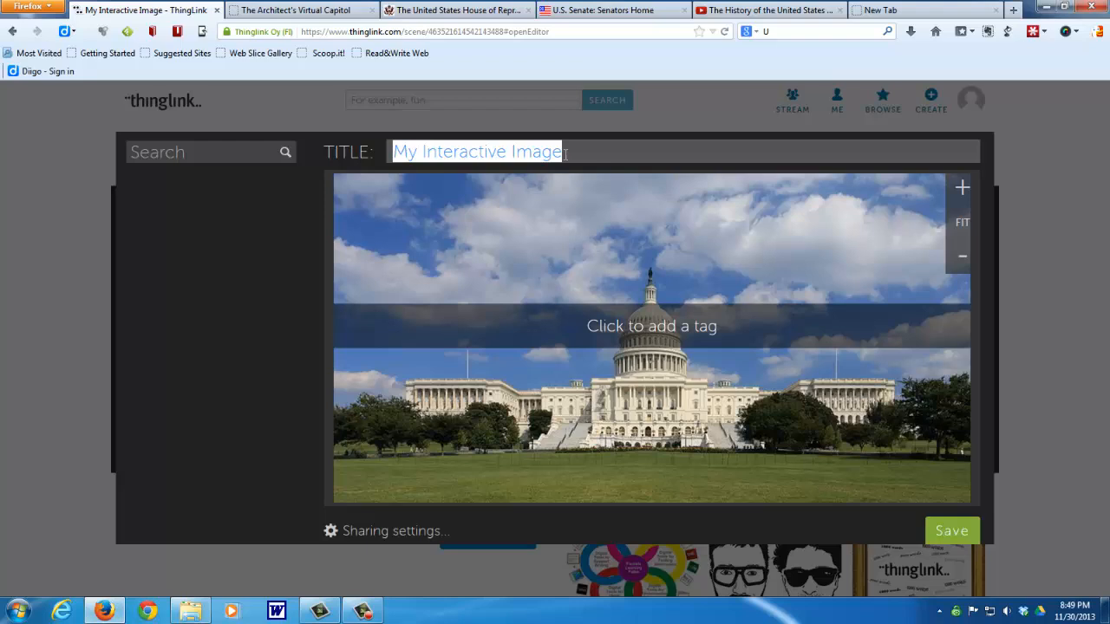
{"action": "type", "text": "US"}
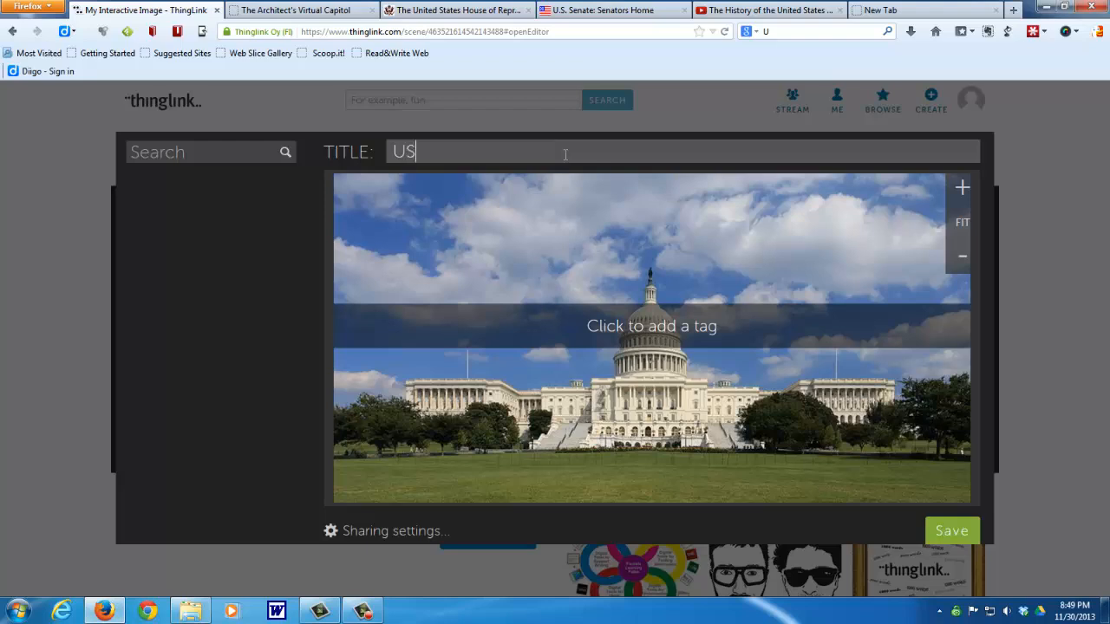
{"action": "type", "text": " Capitol"}
Place a tag in the sky just above the Capitol dome with the description "The US Capitol is in Washington DC"
{"action": "left_click", "coordinate": [649, 241]}
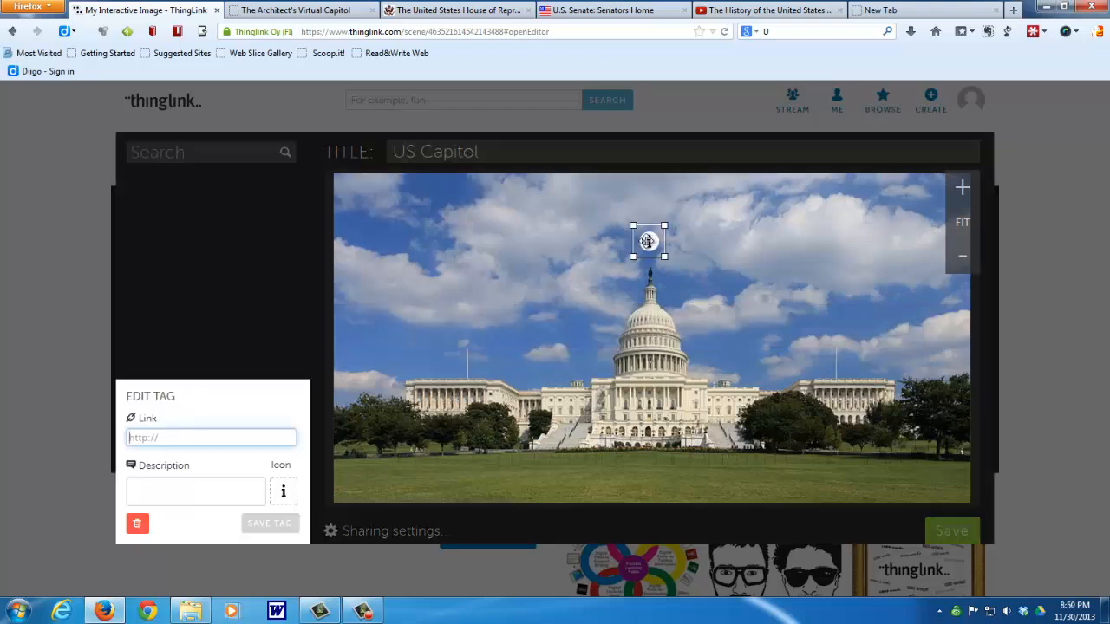
{"action": "left_click", "coordinate": [171, 487]}
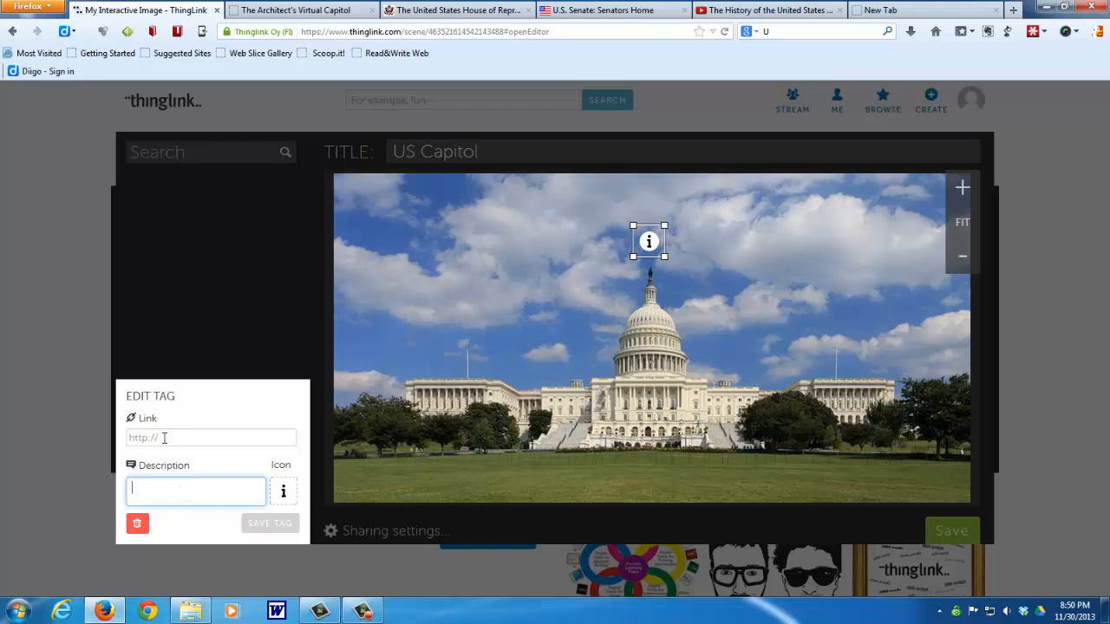
{"action": "type", "text": "The US "}
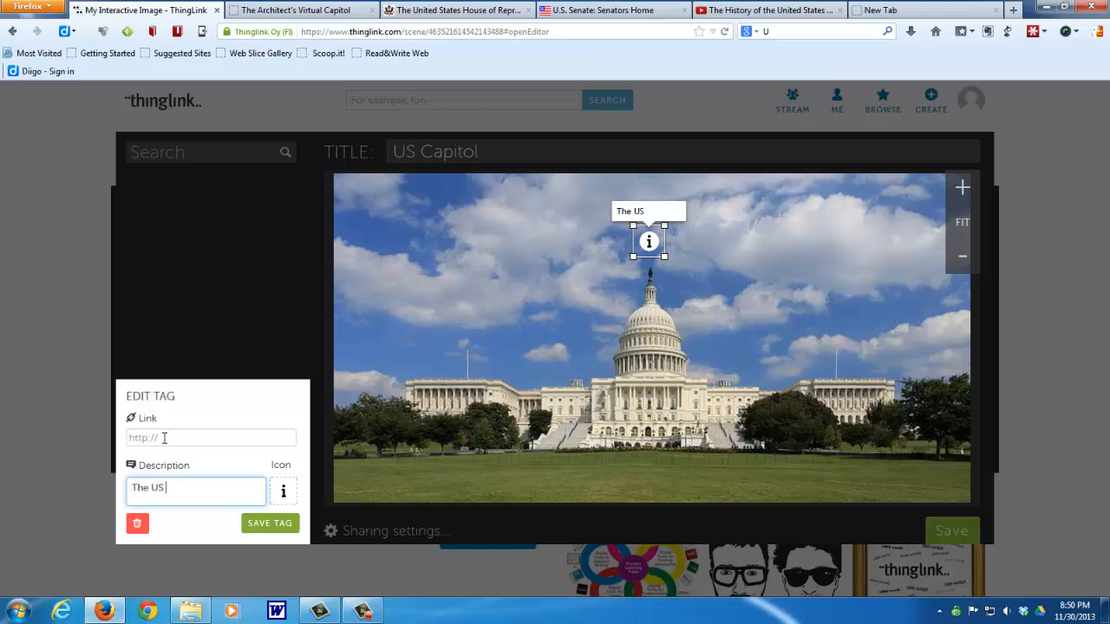
{"action": "type", "text": "Capito"}
{"action": "key", "text": "BackSpace"}
{"action": "key", "text": "BackSpace"}
{"action": "type", "text": "tol is in "}
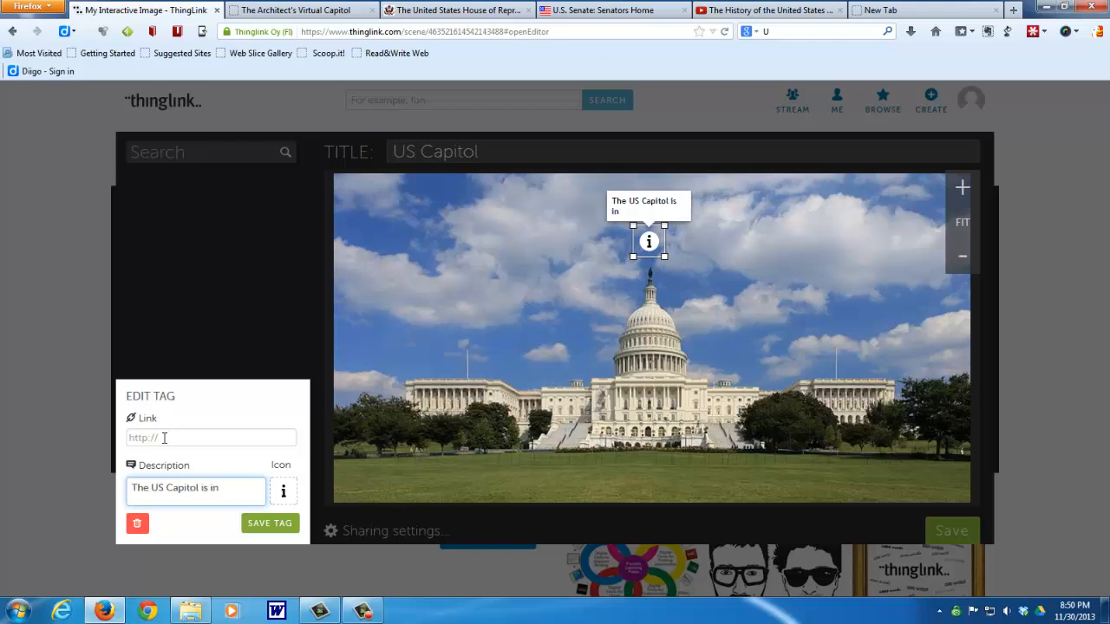
{"action": "type", "text": "Washington"}
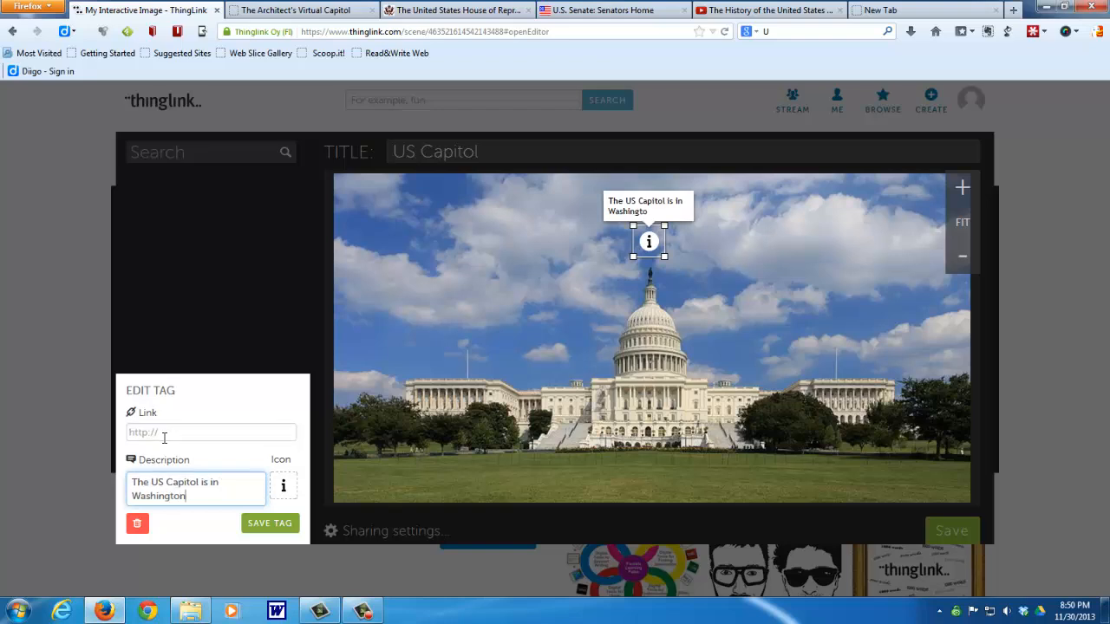
{"action": "type", "text": " DC"}
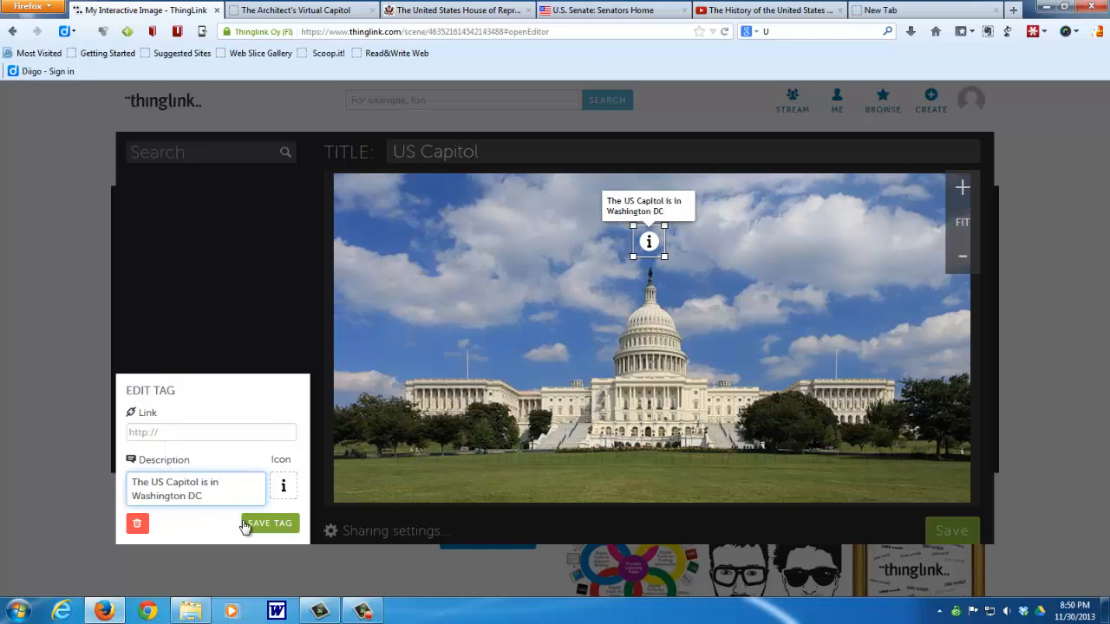
Review the available icons for the tag above the dome and save the tag with the info icon
{"action": "left_click", "coordinate": [283, 487]}
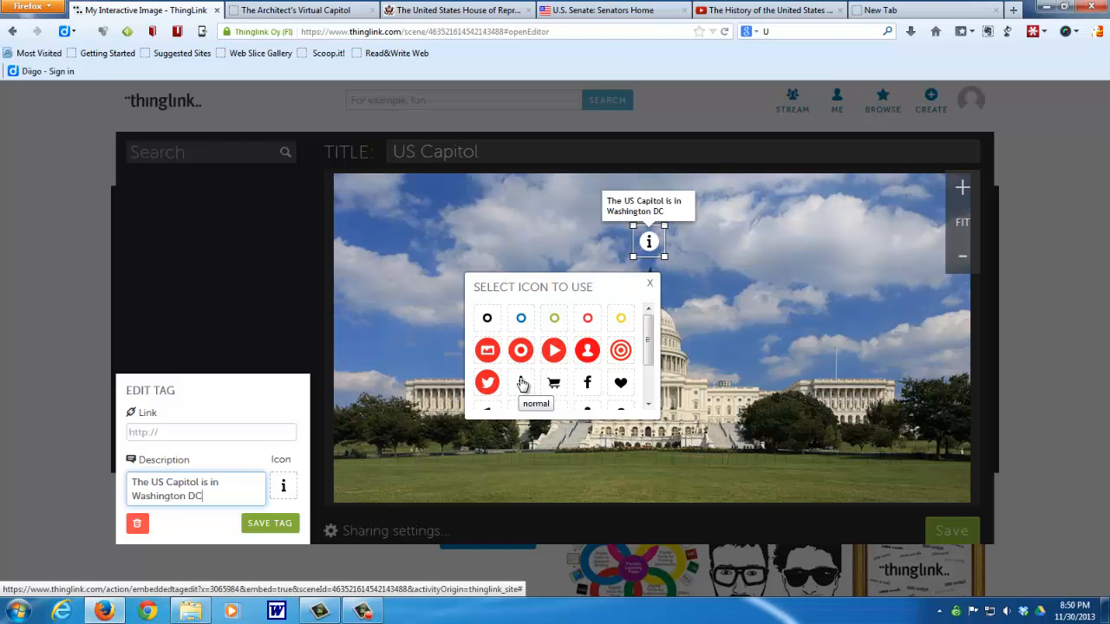
{"action": "scroll", "coordinate": [520, 381], "scroll_direction": "down", "scroll_amount": 2}
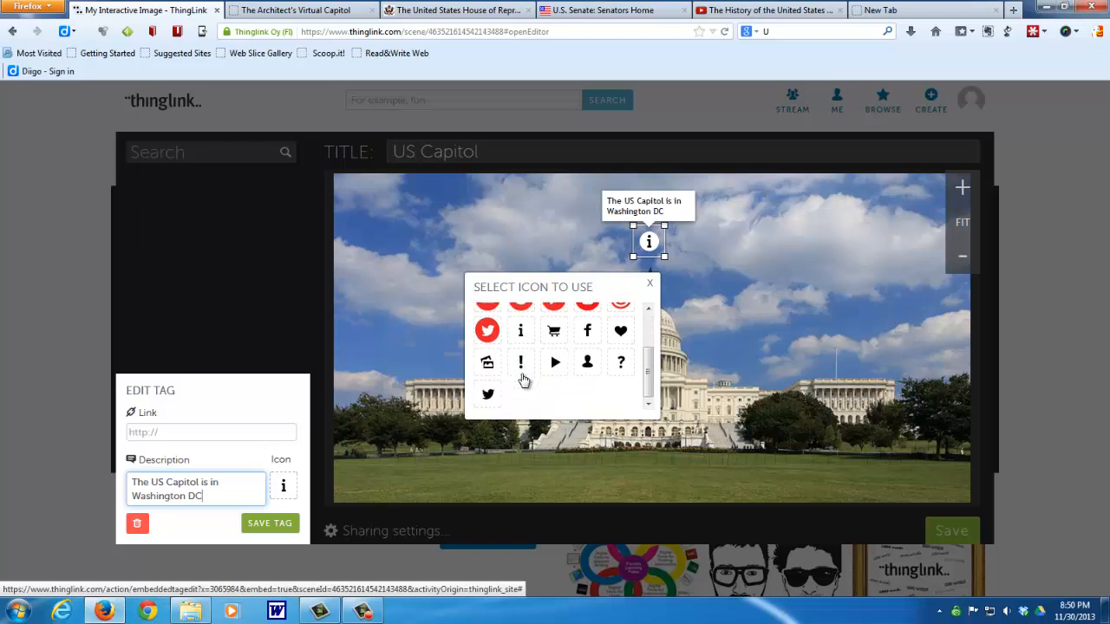
{"action": "scroll", "coordinate": [523, 379], "scroll_direction": "up", "scroll_amount": 2}
{"action": "scroll", "coordinate": [526, 378], "scroll_direction": "down", "scroll_amount": 2}
{"action": "left_click", "coordinate": [267, 525]}
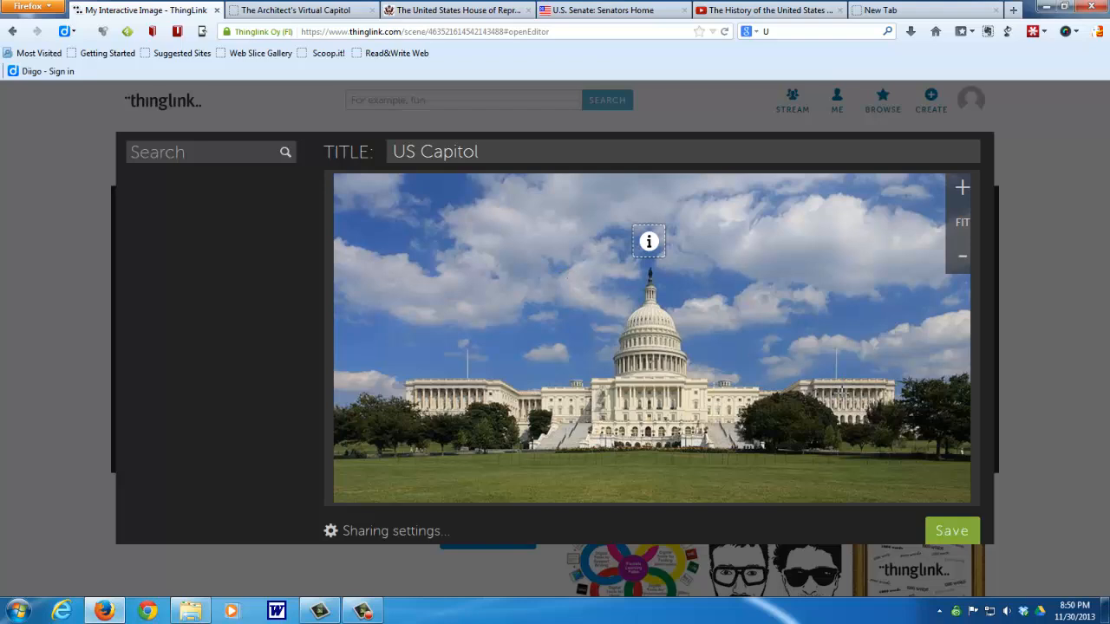
Place a tag on the Capitol's right wing with the correctly spelled description "The House of Representatives has 435 members"
{"action": "left_click", "coordinate": [831, 396]}
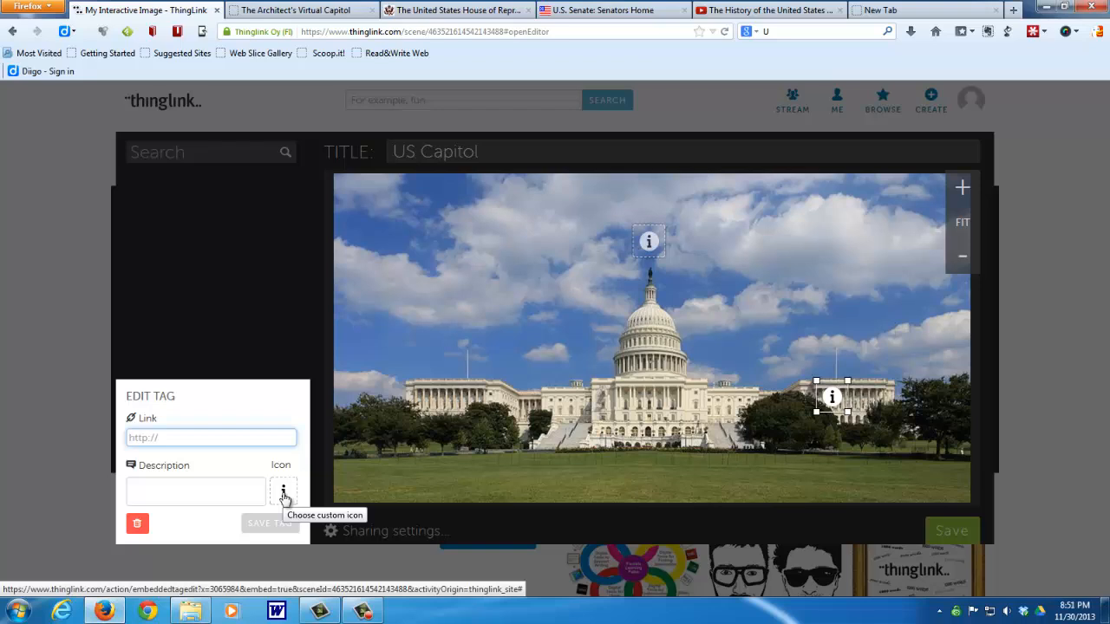
{"action": "left_click", "coordinate": [163, 485]}
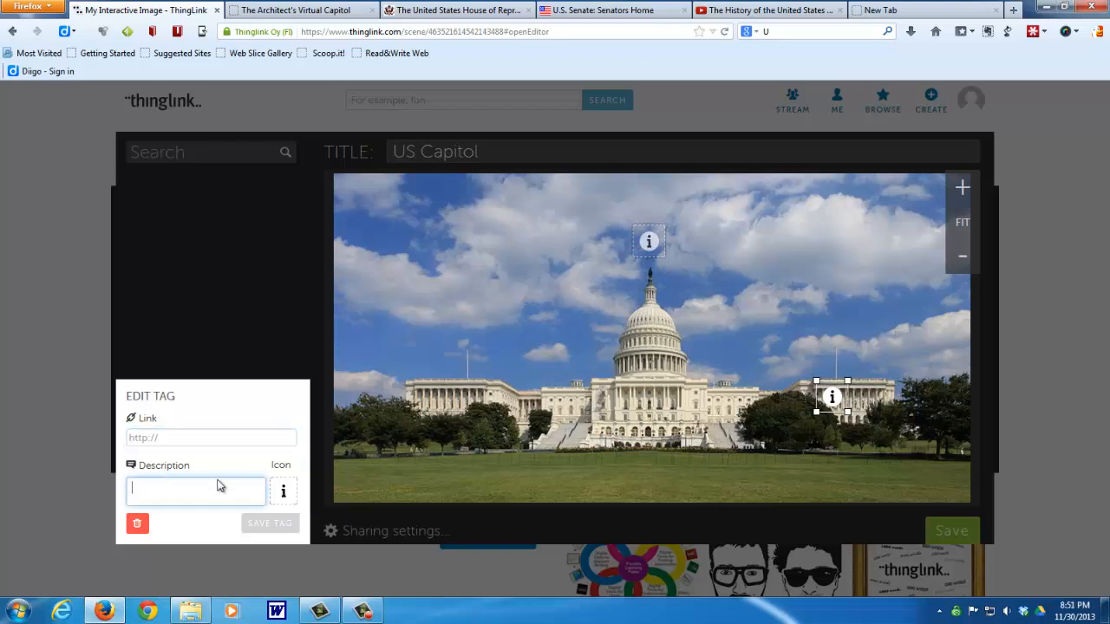
{"action": "type", "text": "The Hous o"}
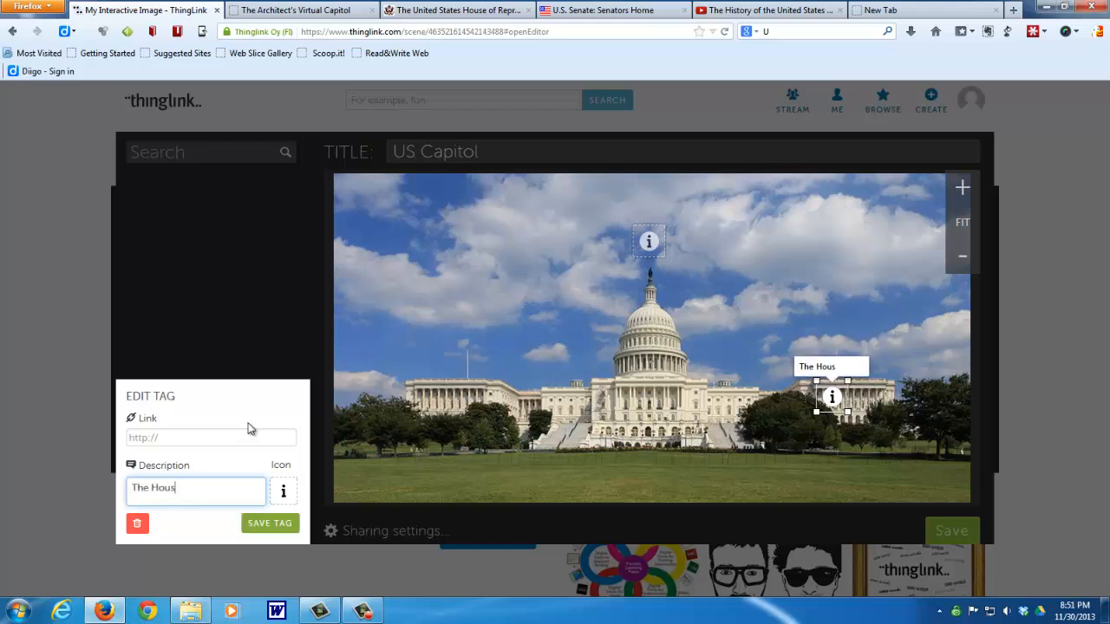
{"action": "key", "text": "BackSpace"}
{"action": "key", "text": "BackSpace"}
{"action": "type", "text": "e of REp"}
{"action": "key", "text": "BackSpace"}
{"action": "key", "text": "BackSpace"}
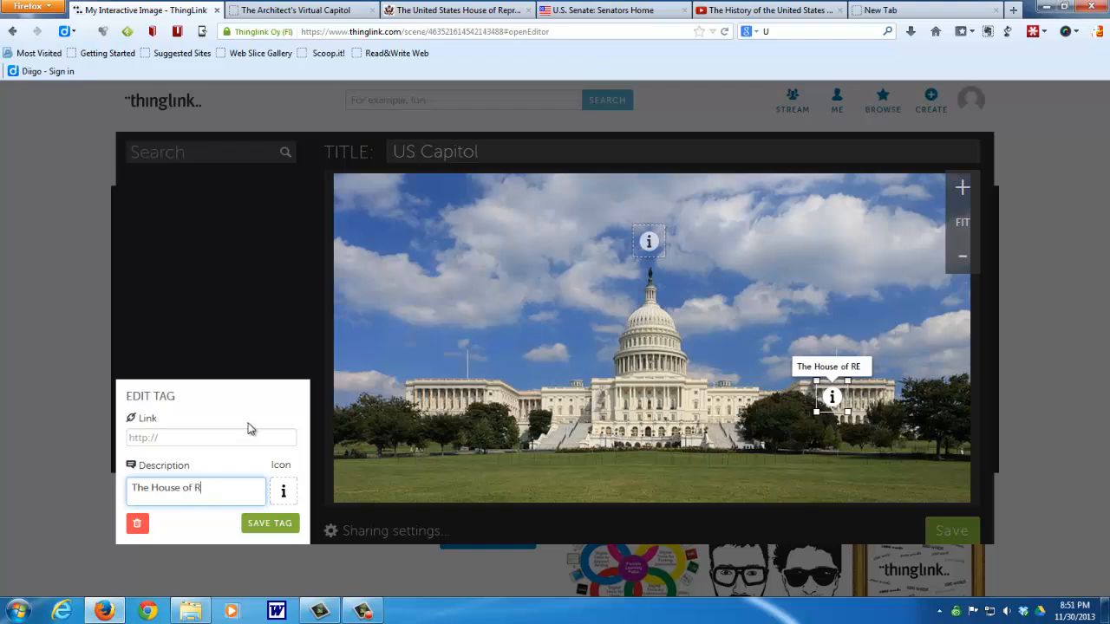
{"action": "type", "text": "e"}
{"action": "type", "text": "pres"}
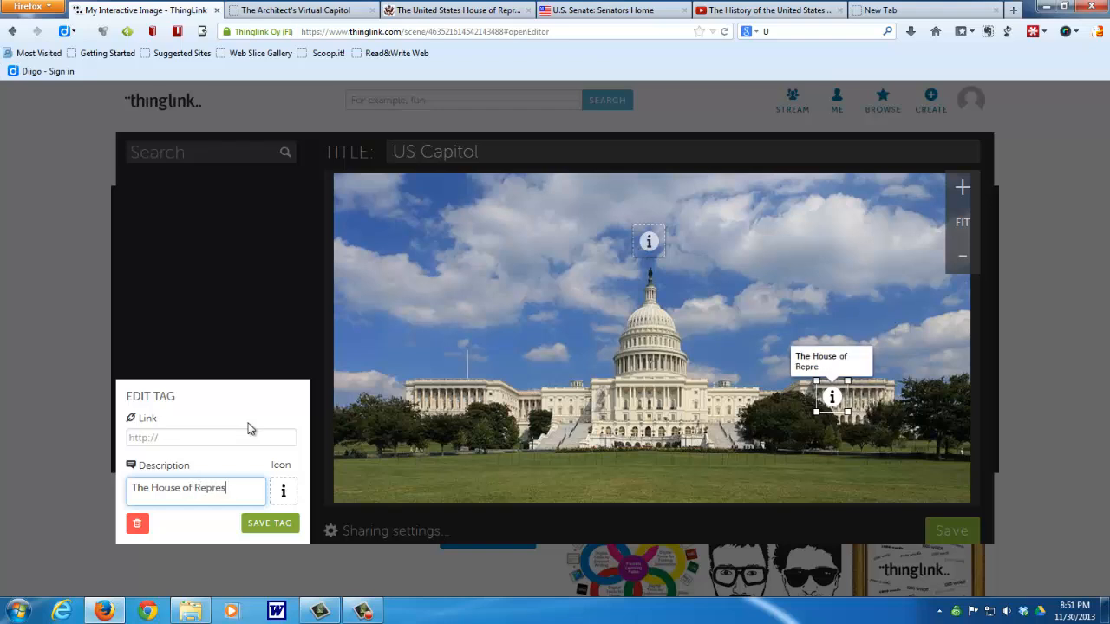
{"action": "type", "text": "entives has"}
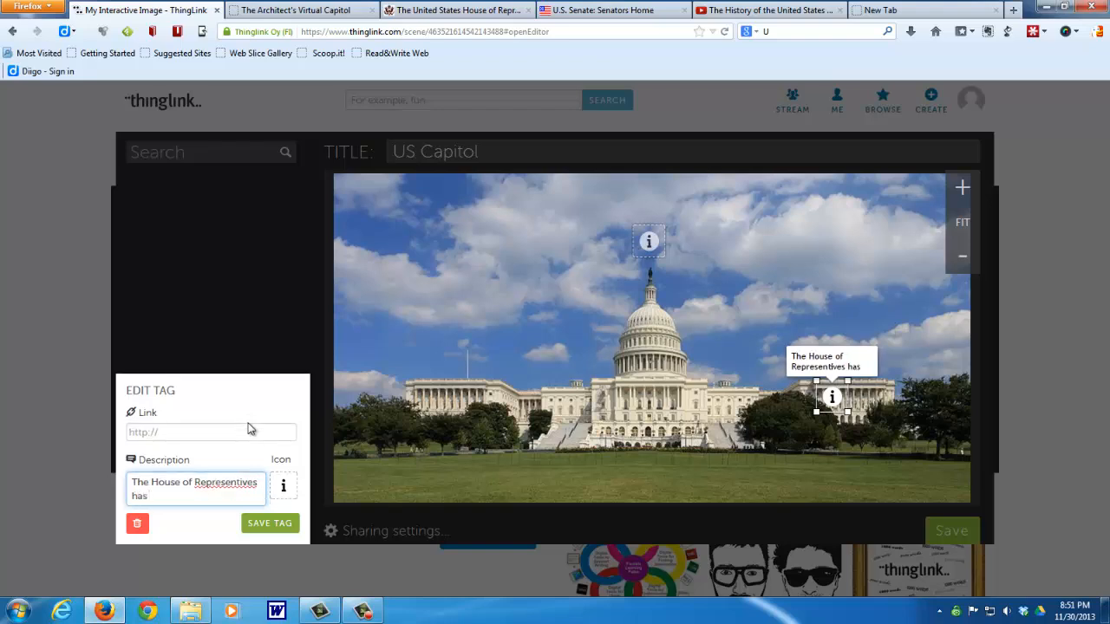
{"action": "type", "text": " 435 m"}
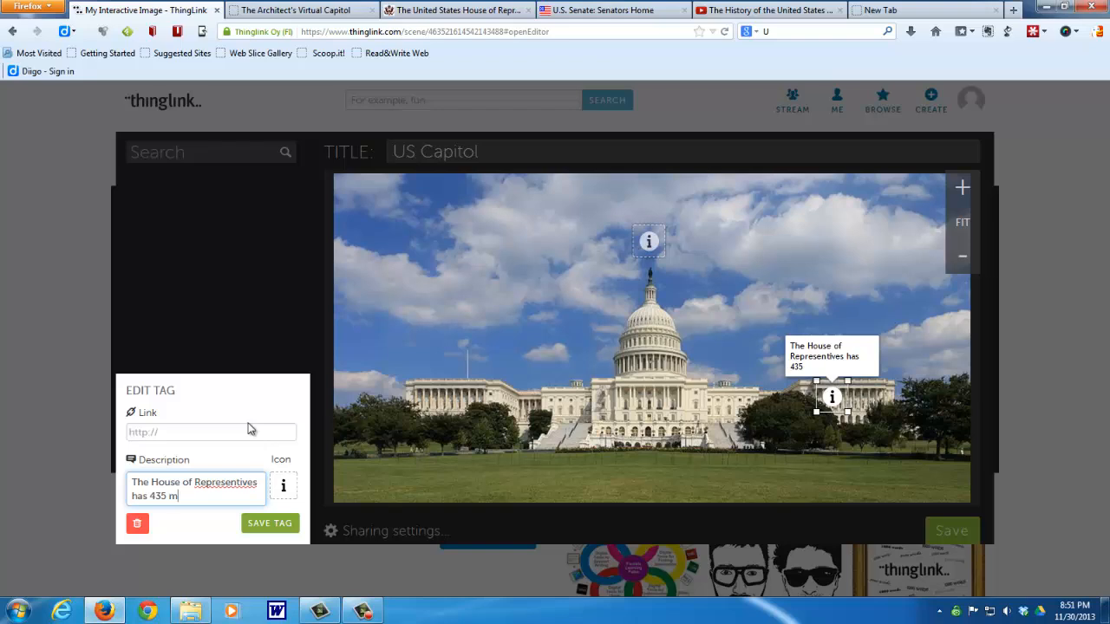
{"action": "type", "text": "embers"}
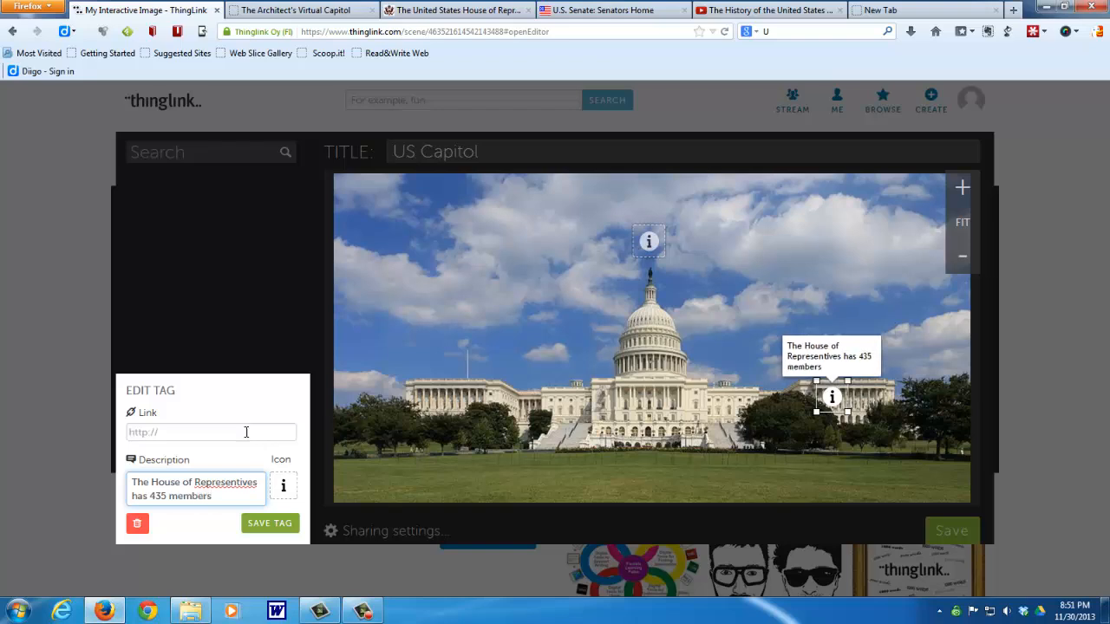
{"action": "right_click", "coordinate": [237, 485]}
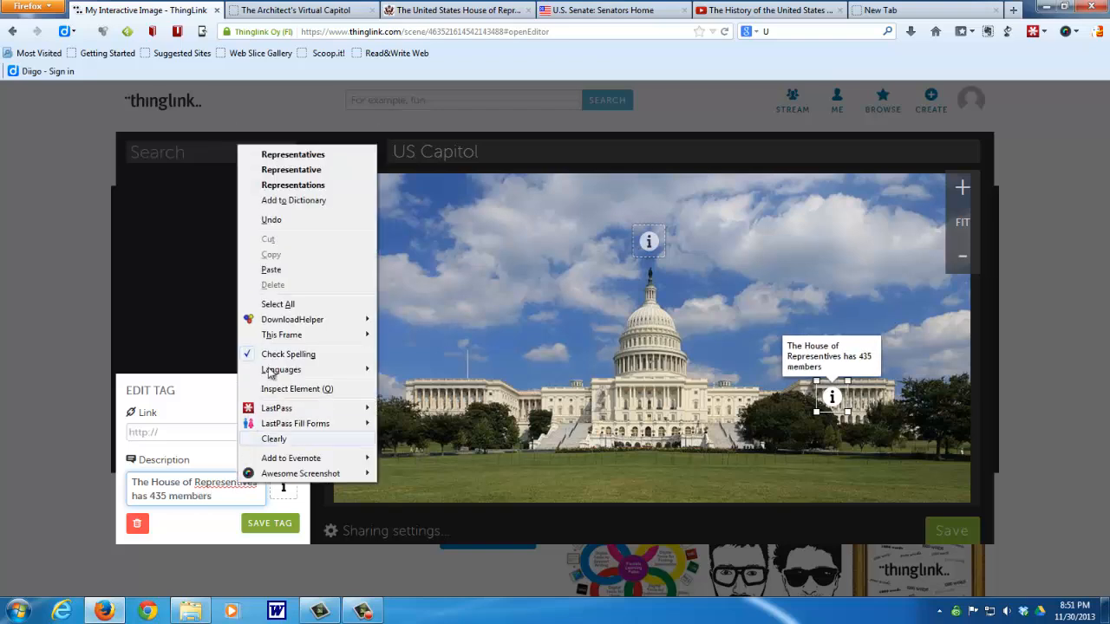
{"action": "left_click", "coordinate": [302, 154]}
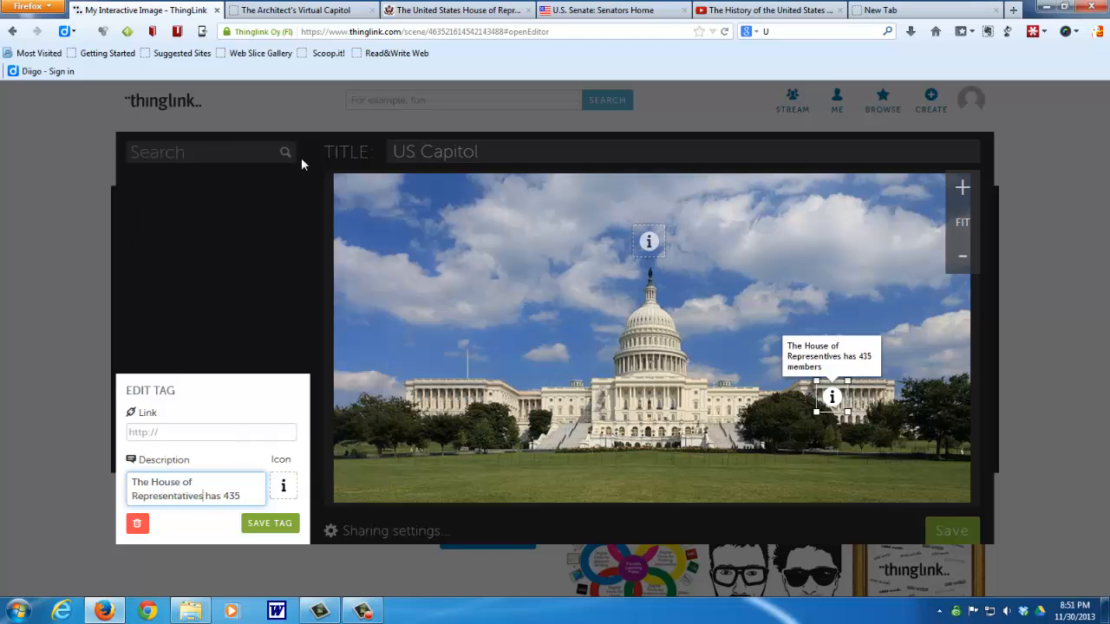
Save the House members tag and place another tag beside it on the right wing with the small red circle icon
{"action": "left_click", "coordinate": [260, 524]}
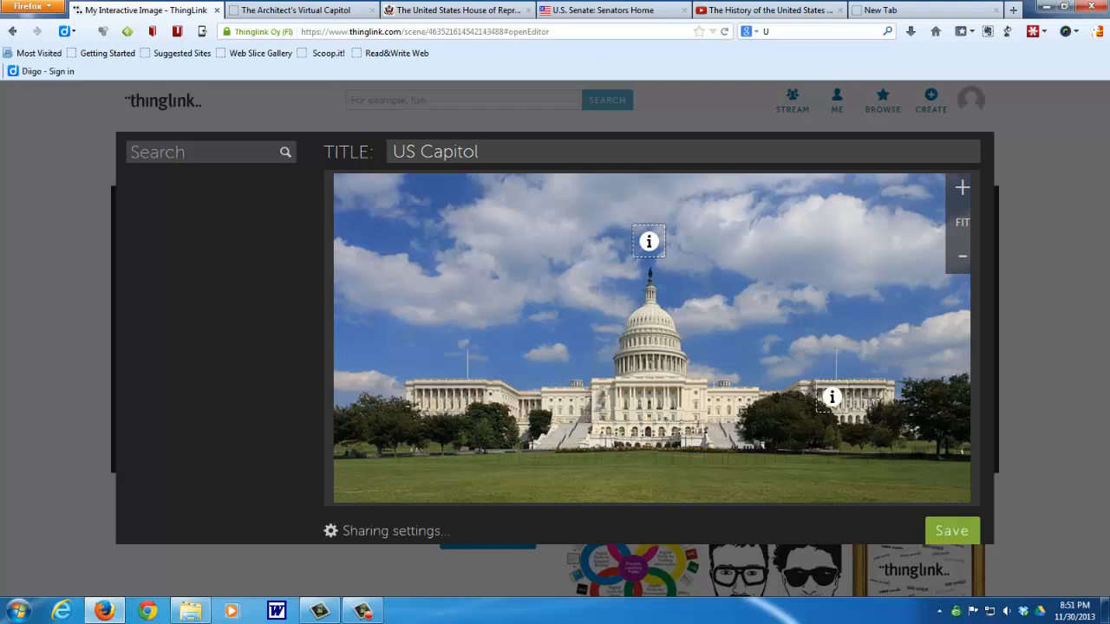
{"action": "left_click", "coordinate": [870, 398]}
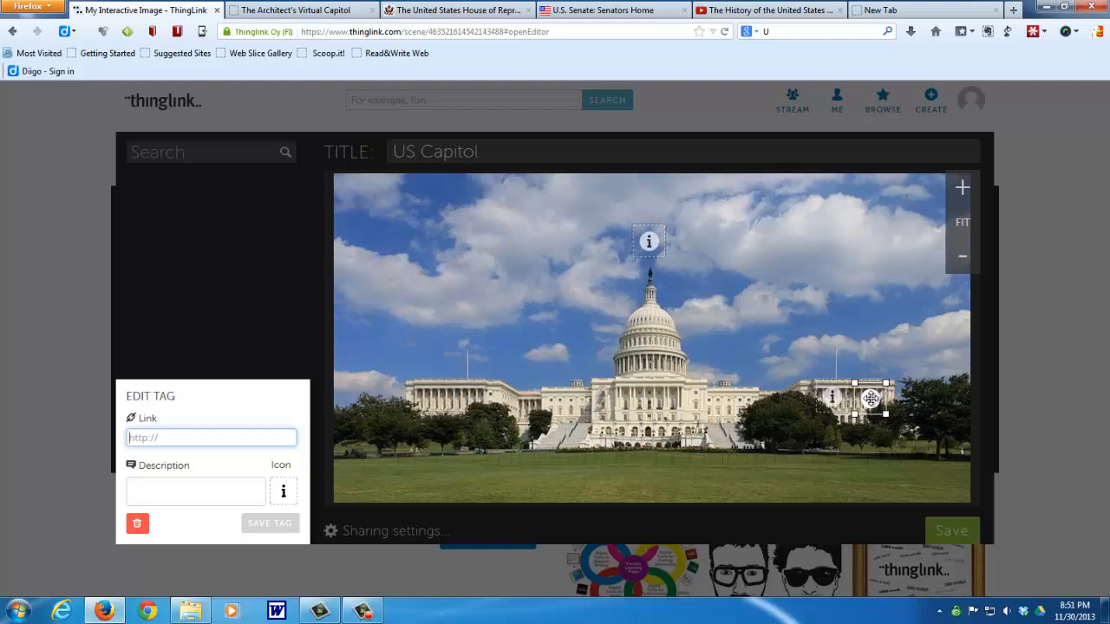
{"action": "left_click", "coordinate": [285, 492]}
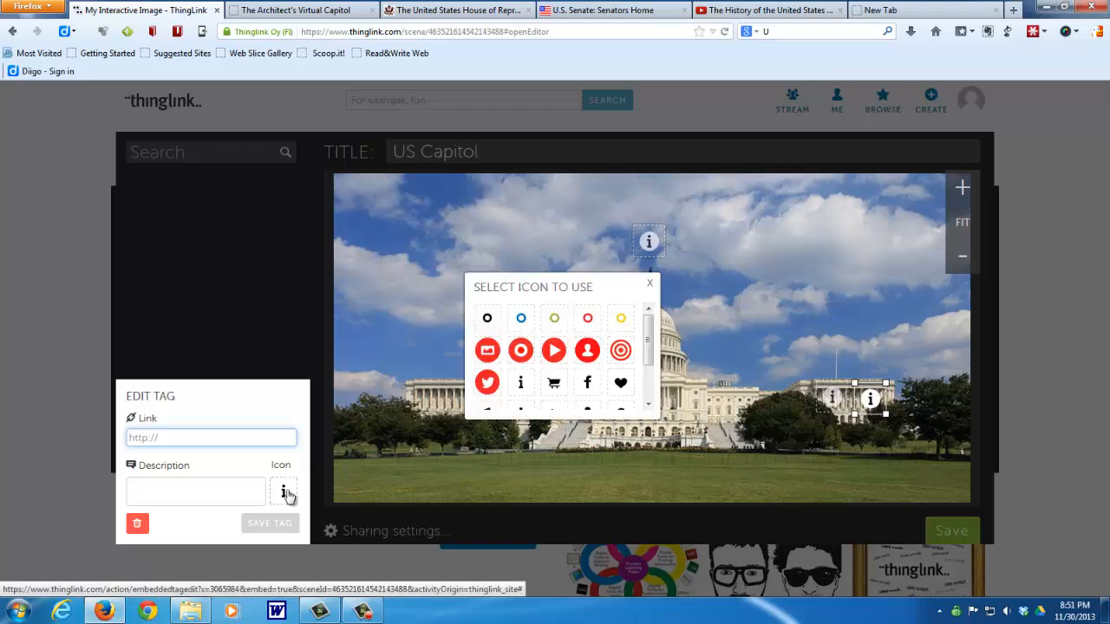
{"action": "left_click", "coordinate": [589, 319]}
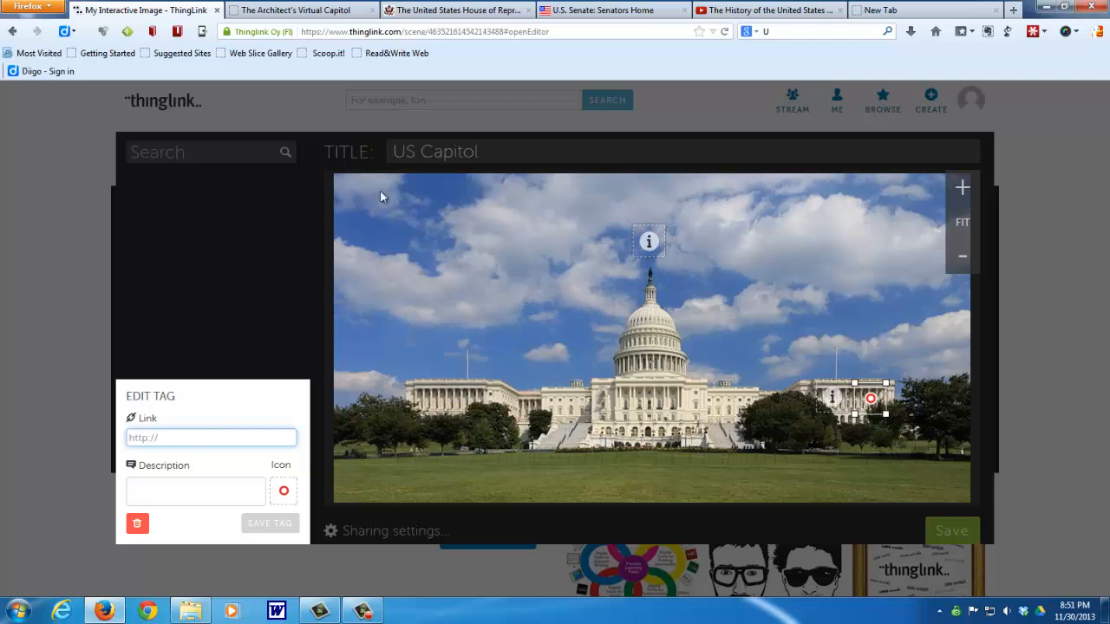
{"action": "left_click", "coordinate": [407, 16]}
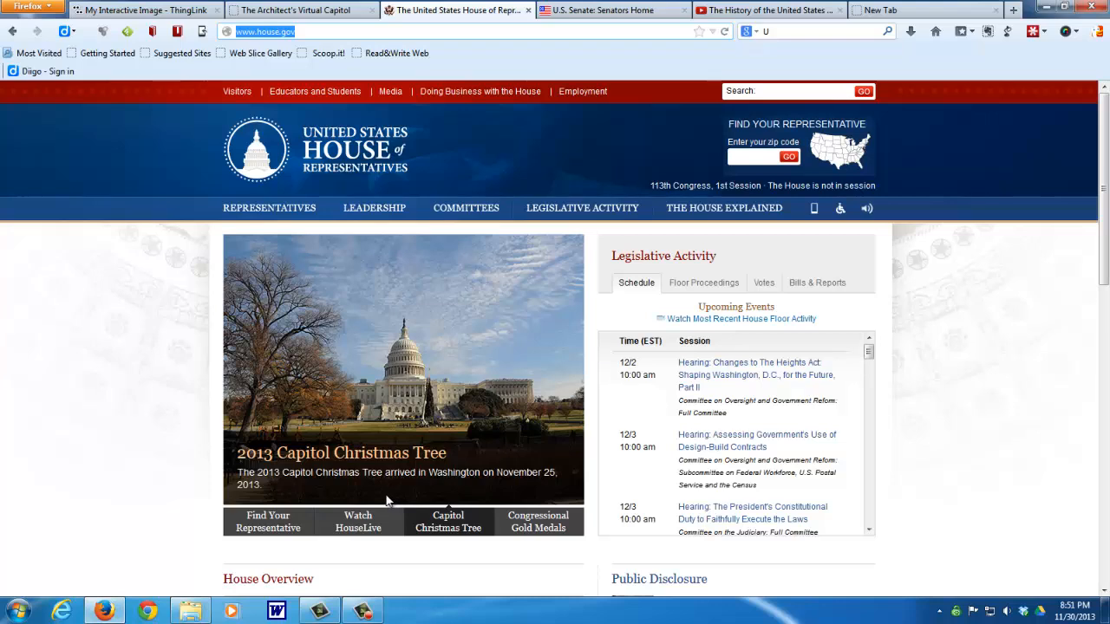
{"action": "right_click", "coordinate": [282, 33]}
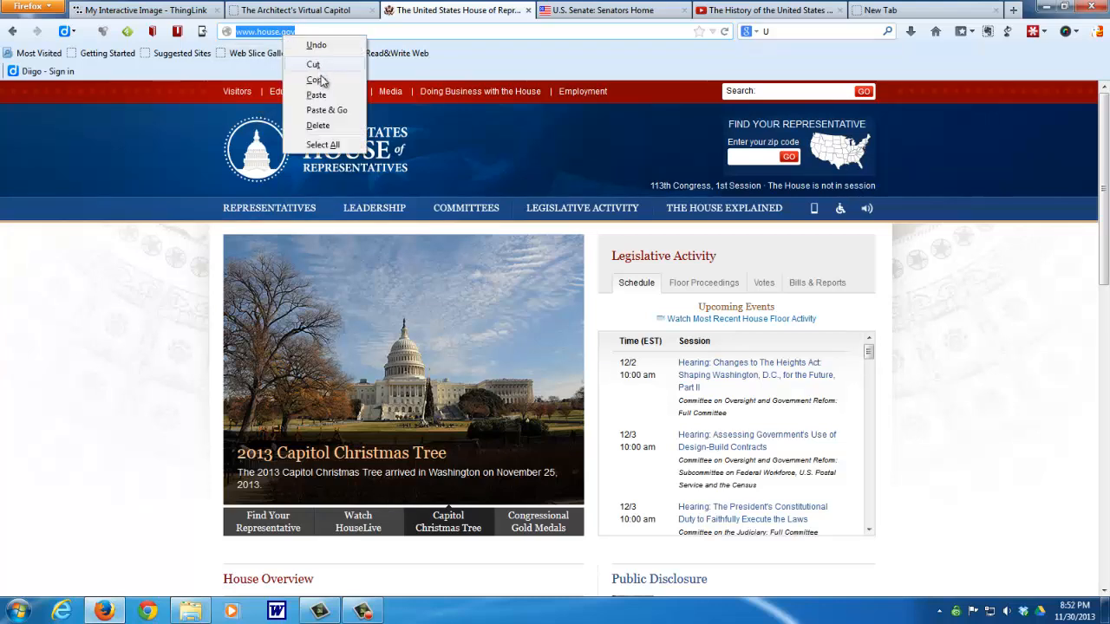
{"action": "left_click", "coordinate": [317, 77]}
{"action": "left_click", "coordinate": [200, 12]}
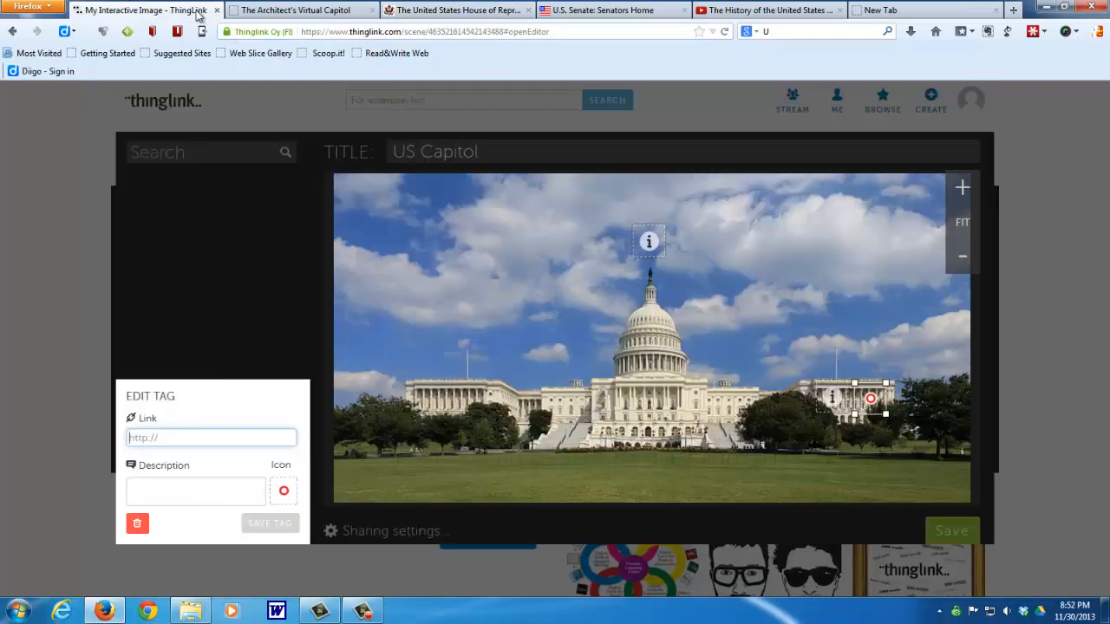
{"action": "right_click", "coordinate": [185, 438]}
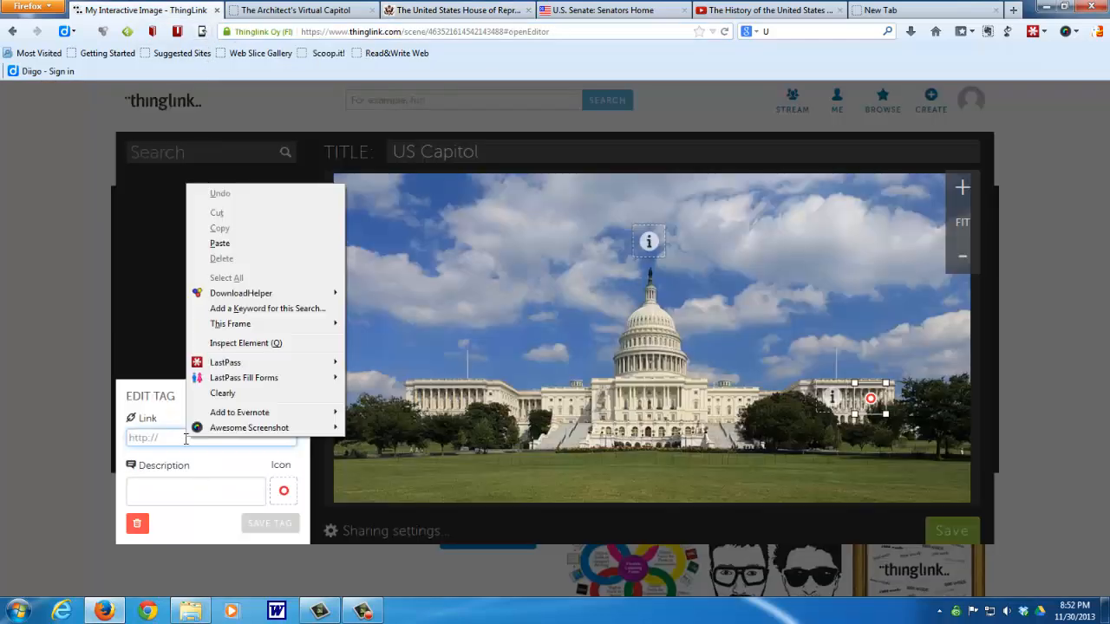
{"action": "left_click", "coordinate": [220, 243]}
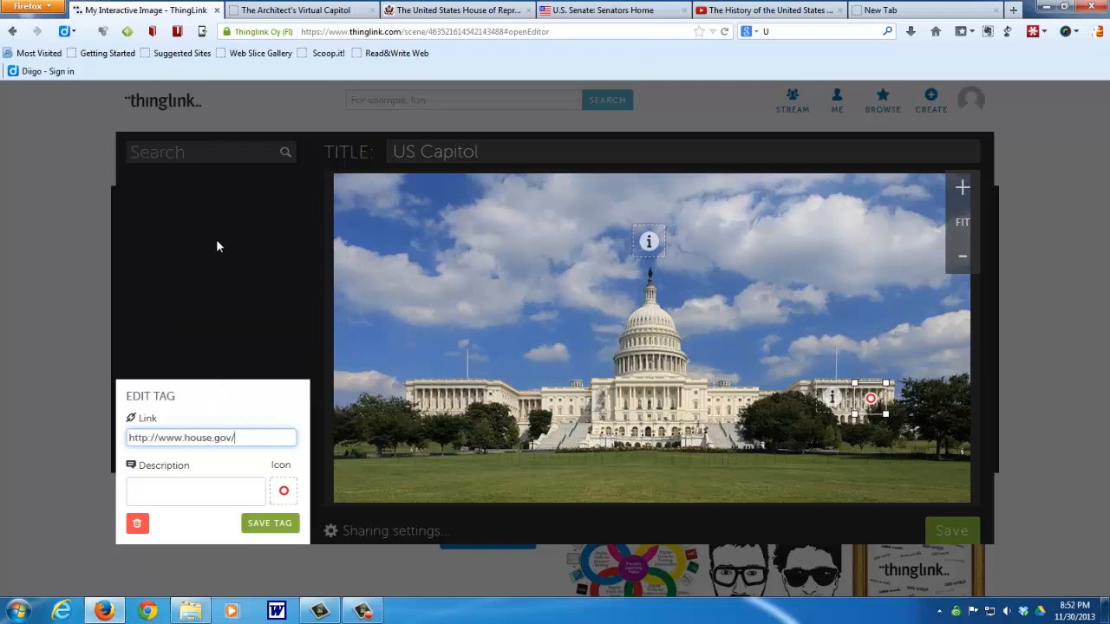
{"action": "left_click", "coordinate": [167, 491]}
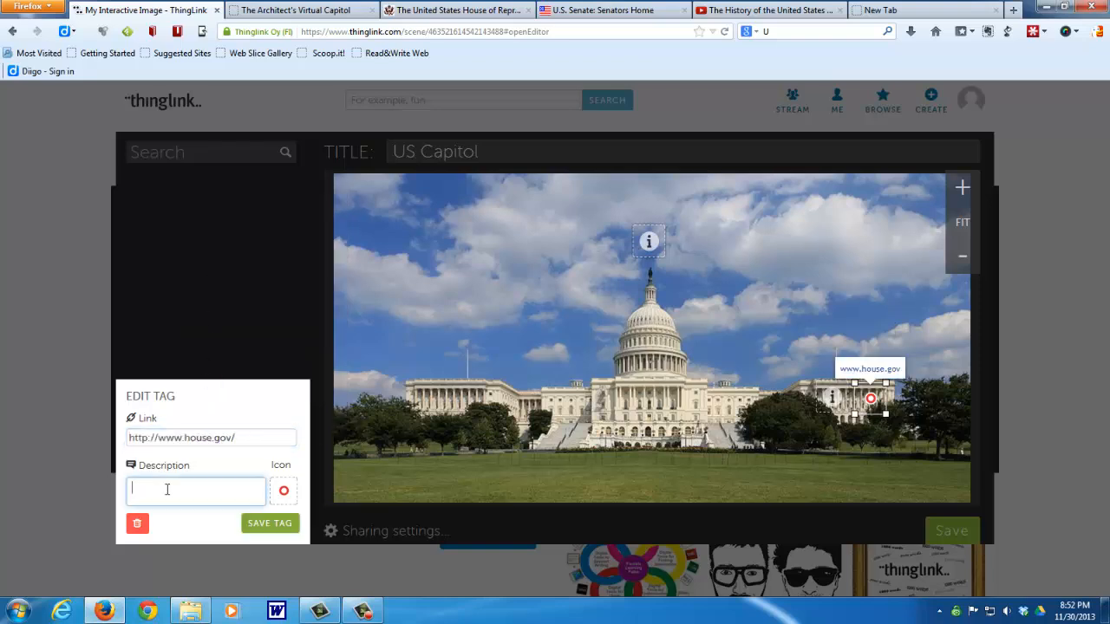
{"action": "type", "text": "Ho"}
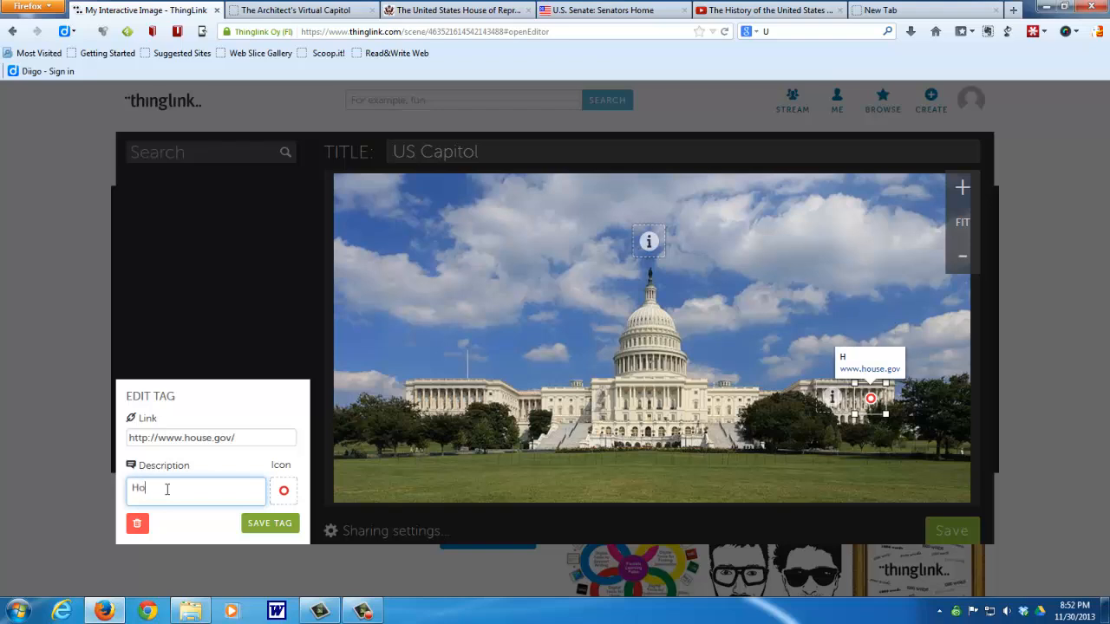
{"action": "type", "text": "use of RE"}
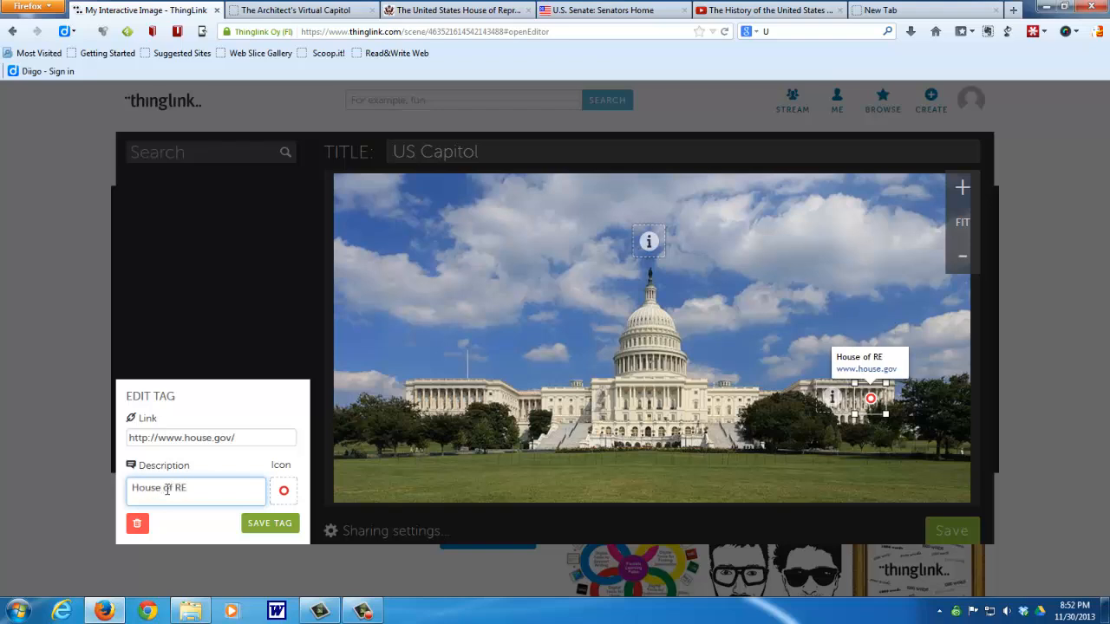
{"action": "key", "text": "BackSpace"}
{"action": "type", "text": "epresenti"}
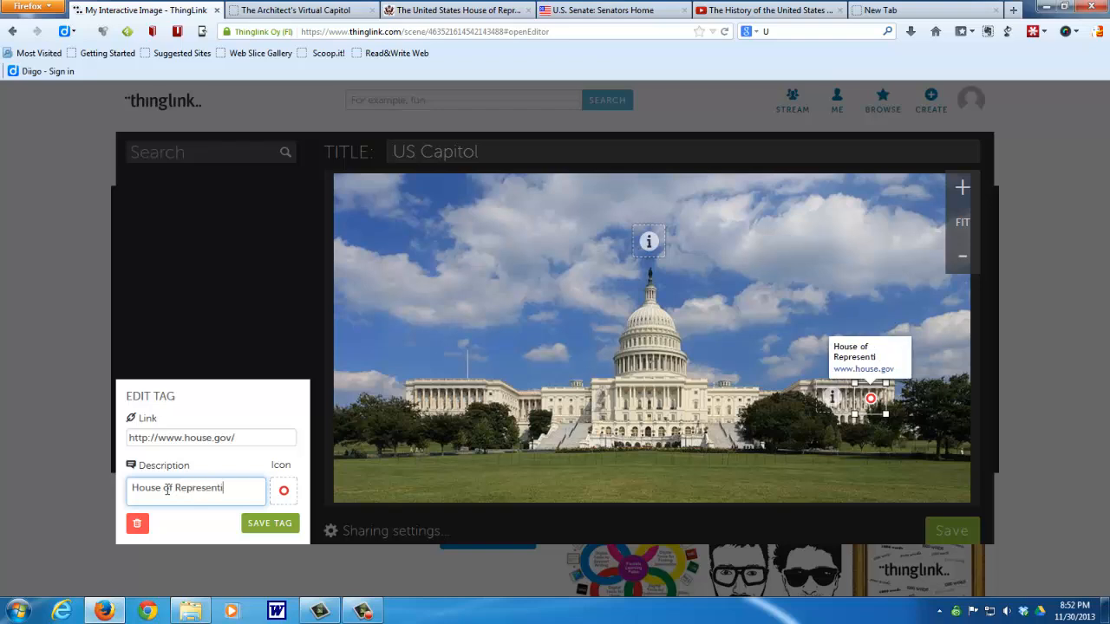
{"action": "type", "text": "vies"}
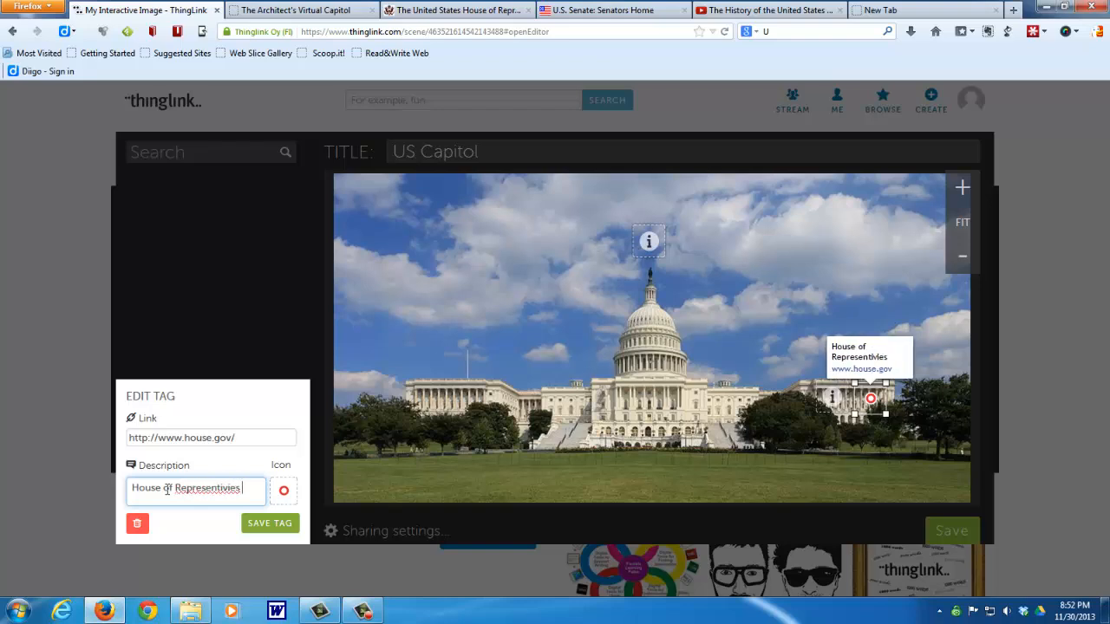
{"action": "right_click", "coordinate": [202, 488]}
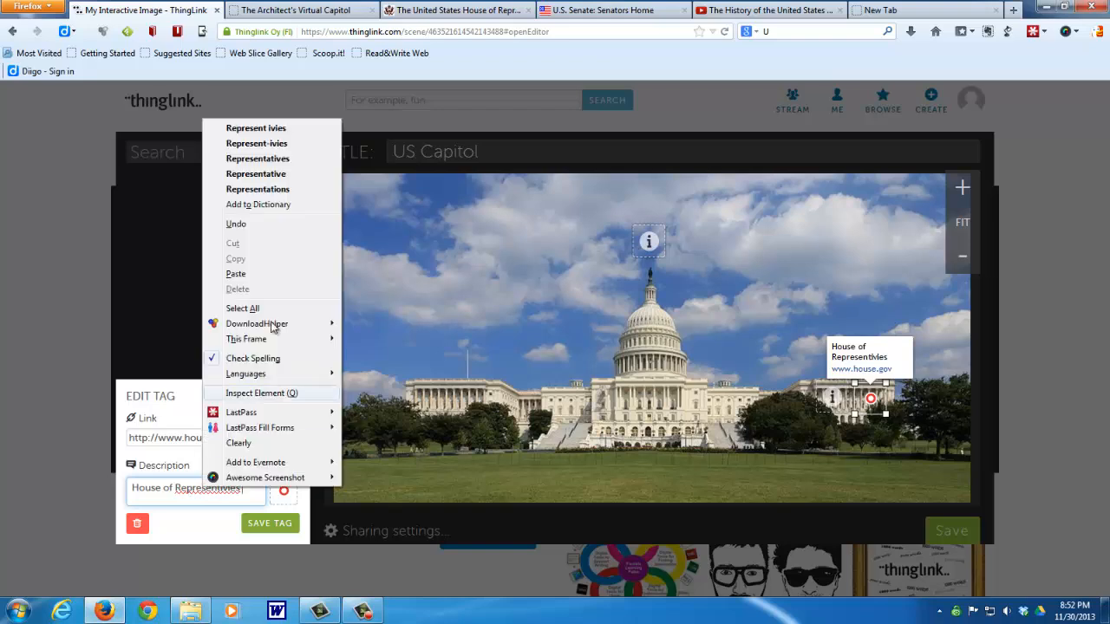
{"action": "left_click", "coordinate": [280, 175]}
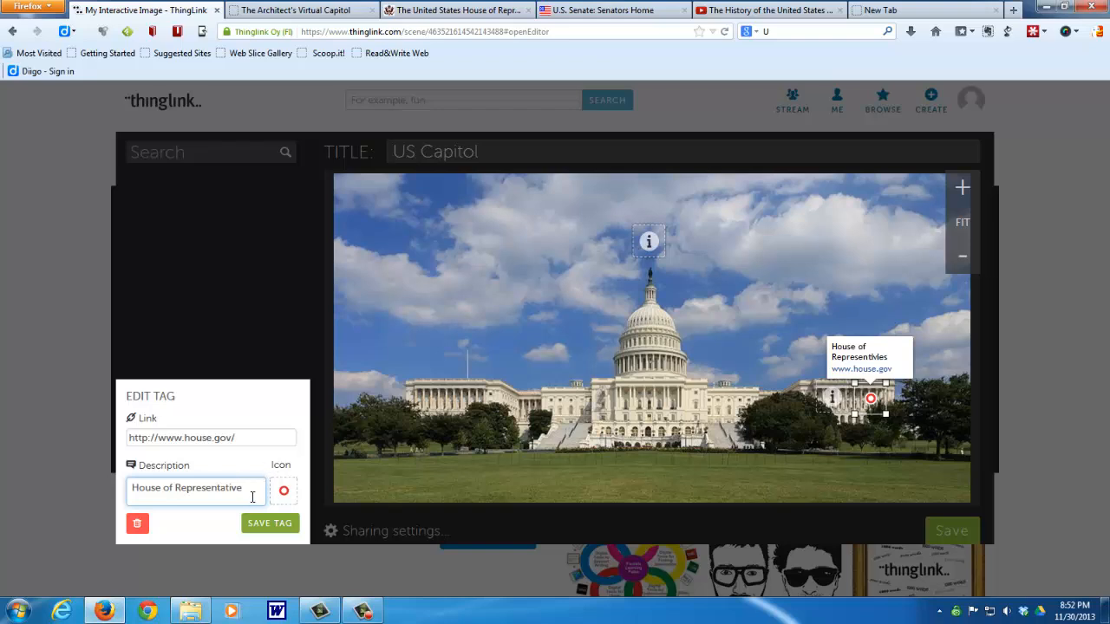
{"action": "left_click", "coordinate": [264, 525]}
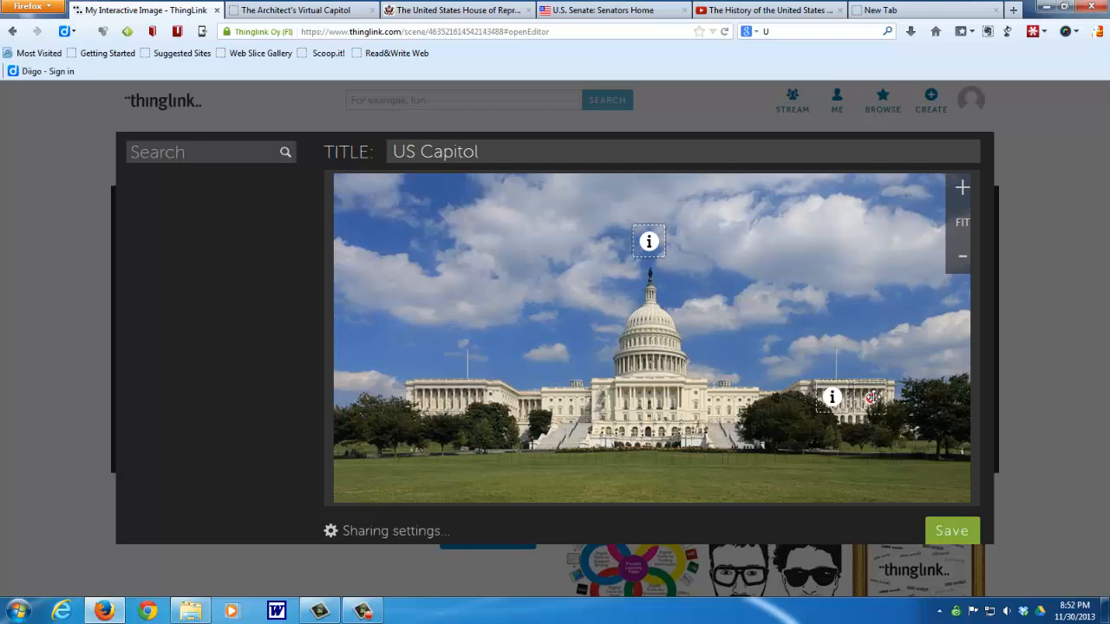
{"action": "left_click", "coordinate": [833, 328]}
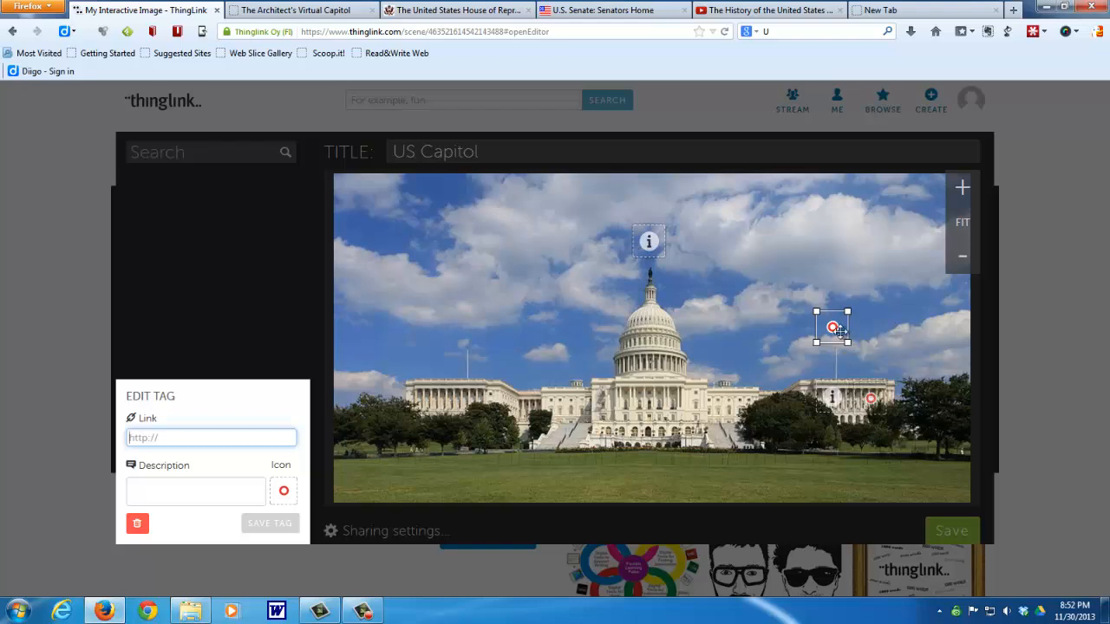
{"action": "left_click_drag", "start_coordinate": [819, 334], "coordinate": [432, 400]}
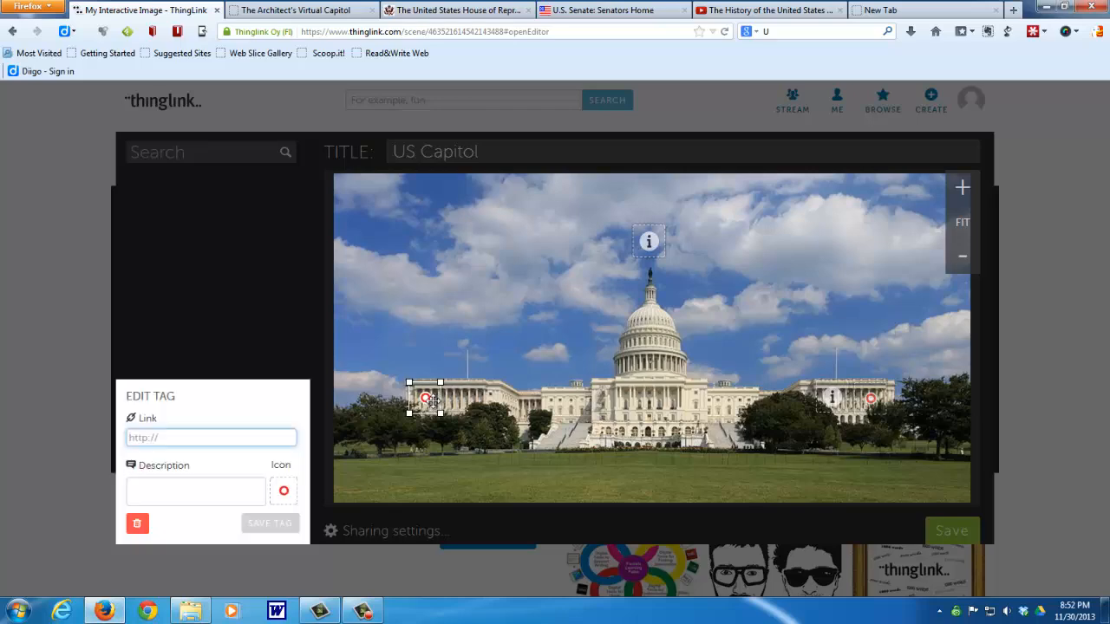
{"action": "left_click", "coordinate": [638, 11]}
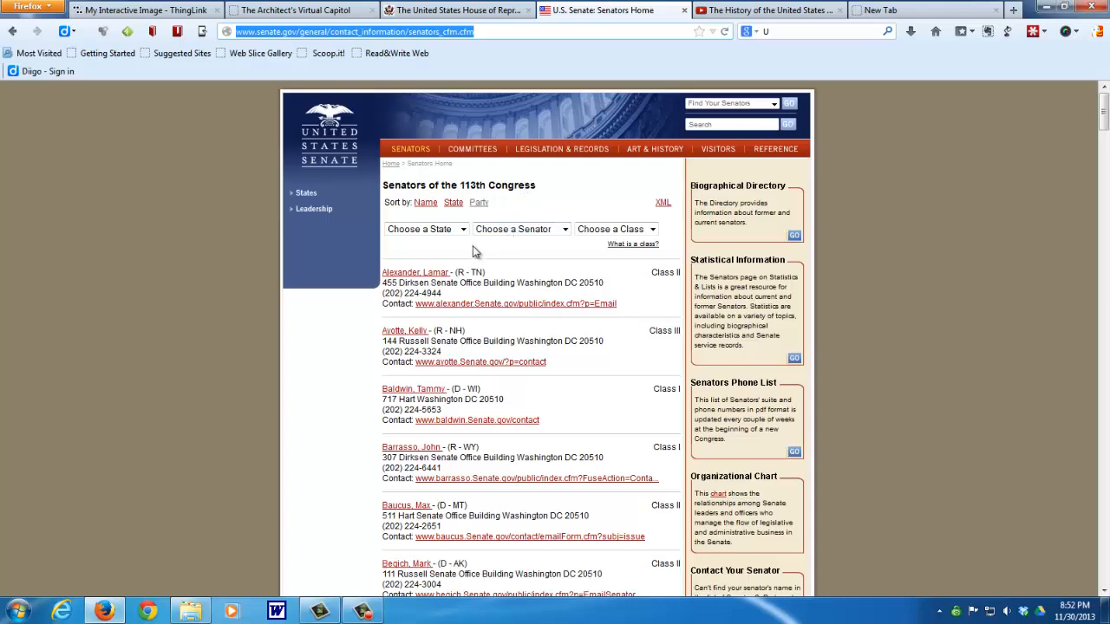
{"action": "left_click", "coordinate": [364, 35]}
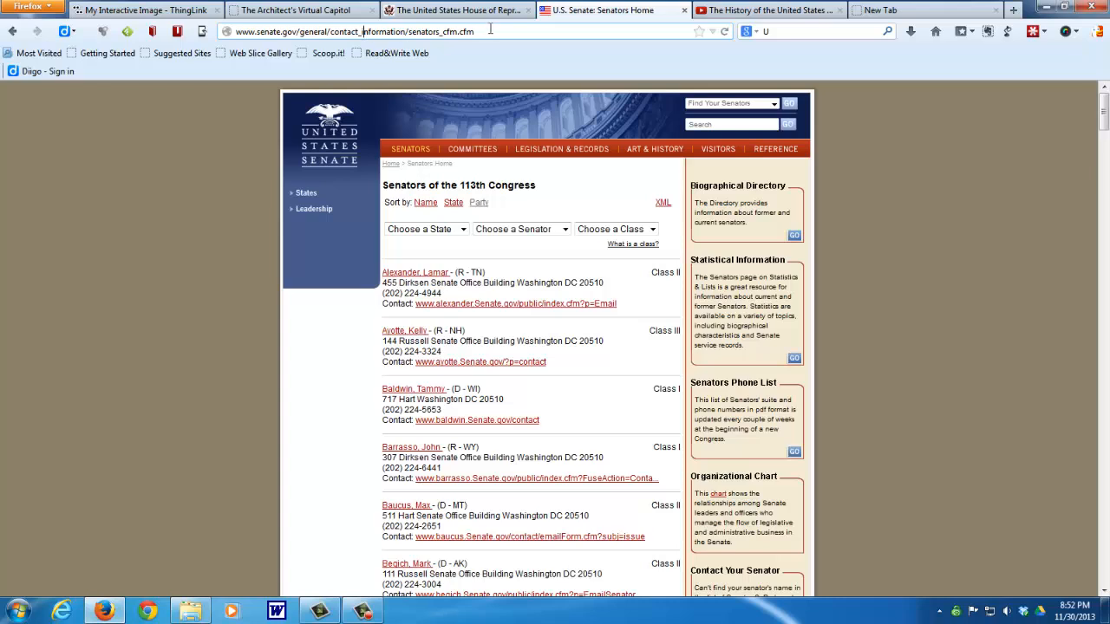
{"action": "left_click_drag", "start_coordinate": [484, 31], "coordinate": [235, 40]}
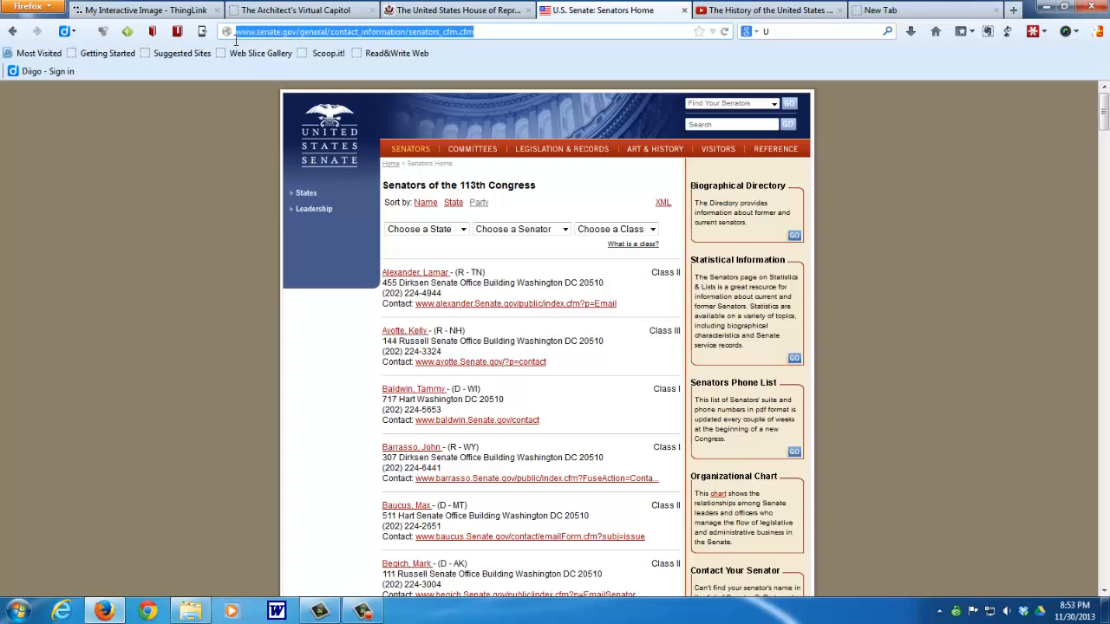
{"action": "right_click", "coordinate": [280, 35]}
{"action": "left_click", "coordinate": [313, 81]}
{"action": "left_click", "coordinate": [178, 10]}
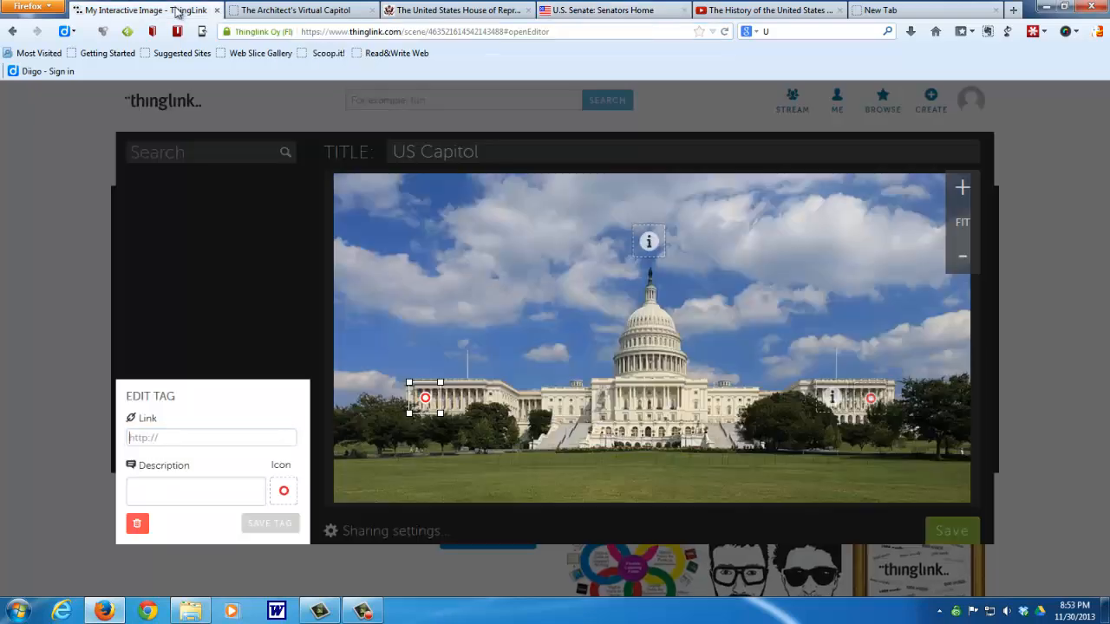
{"action": "right_click", "coordinate": [175, 436]}
{"action": "left_click", "coordinate": [206, 241]}
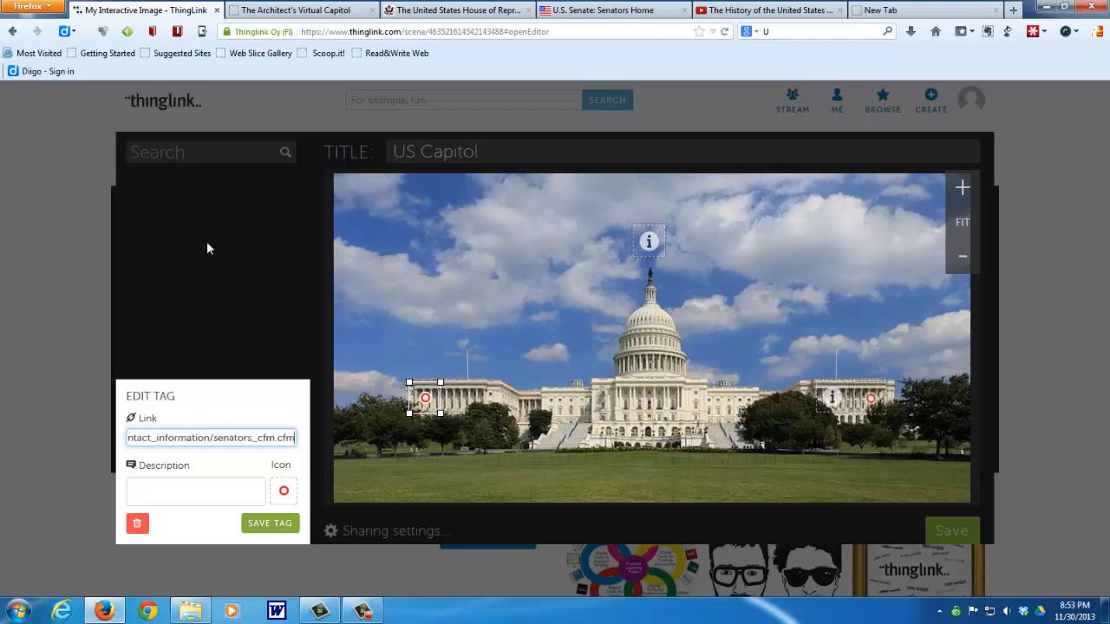
Give the left-wing tag the description "The Senate meets on this side of the capitol" and save the tag
{"action": "left_click", "coordinate": [166, 479]}
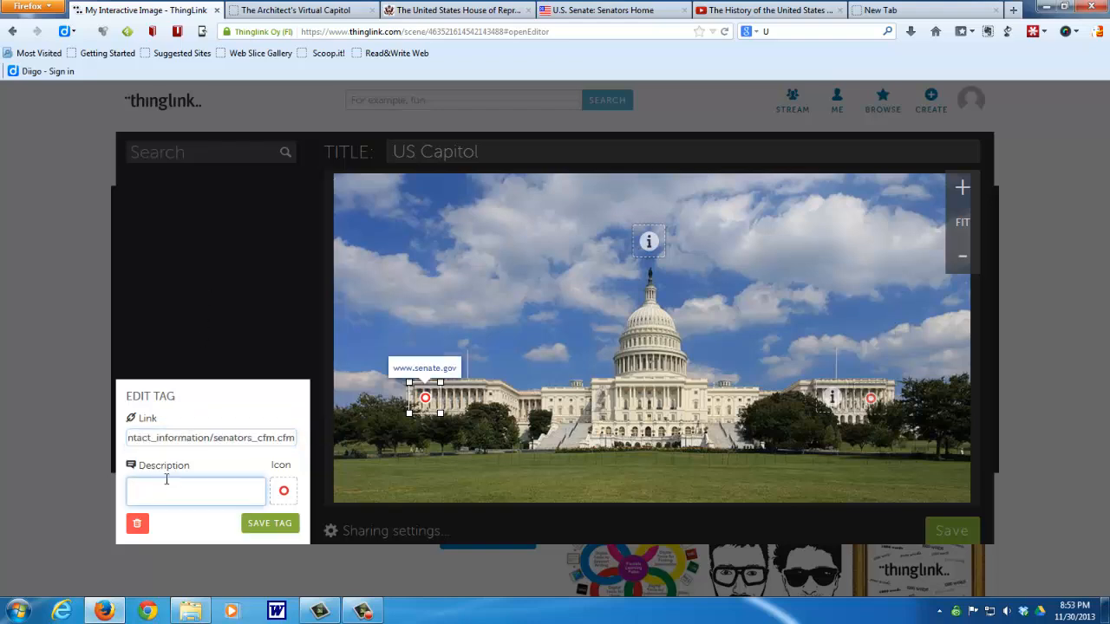
{"action": "type", "text": "The "}
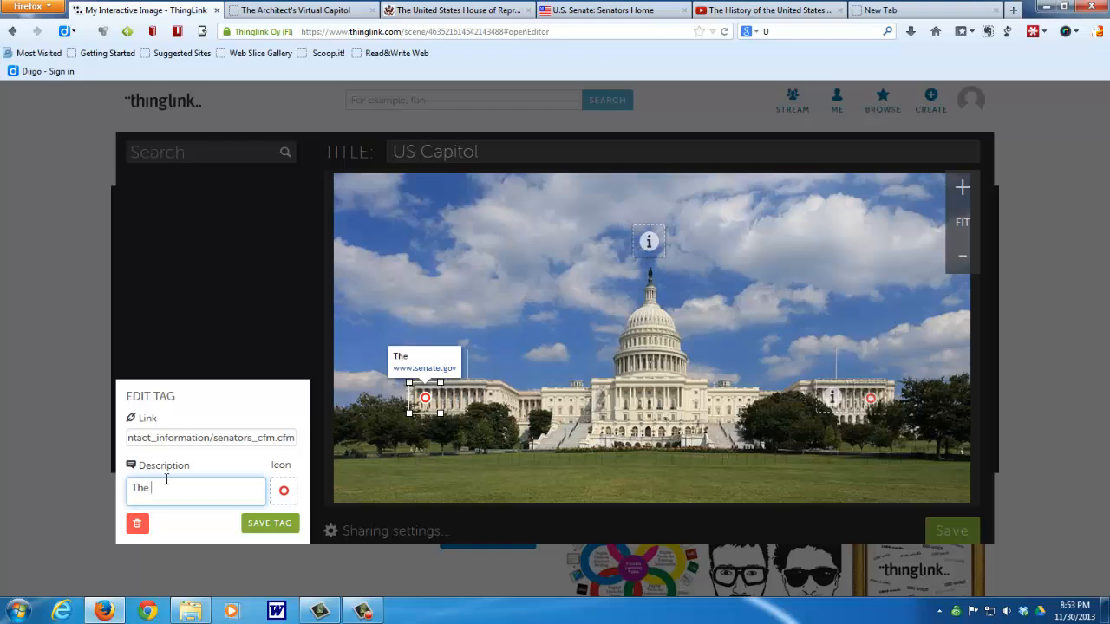
{"action": "type", "text": "Senate m"}
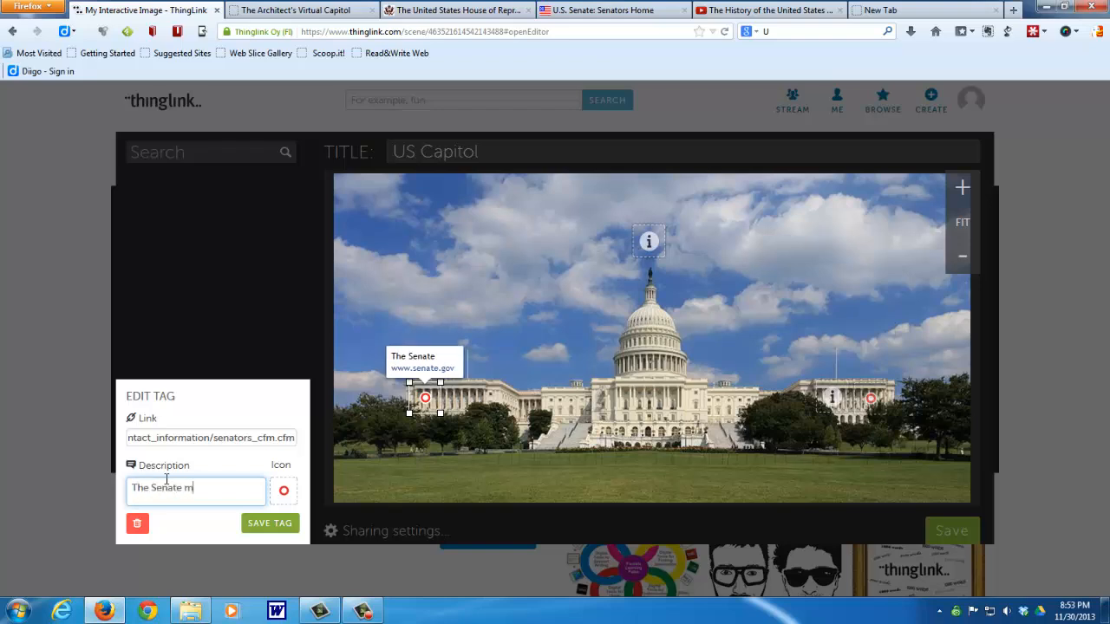
{"action": "type", "text": "eets"}
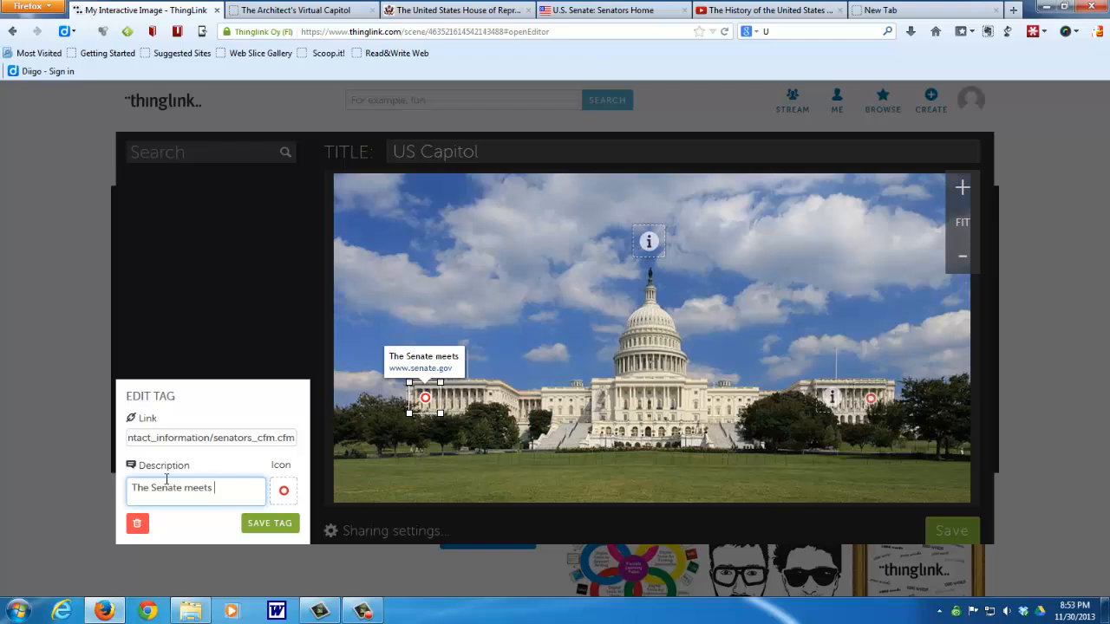
{"action": "type", "text": " on the"}
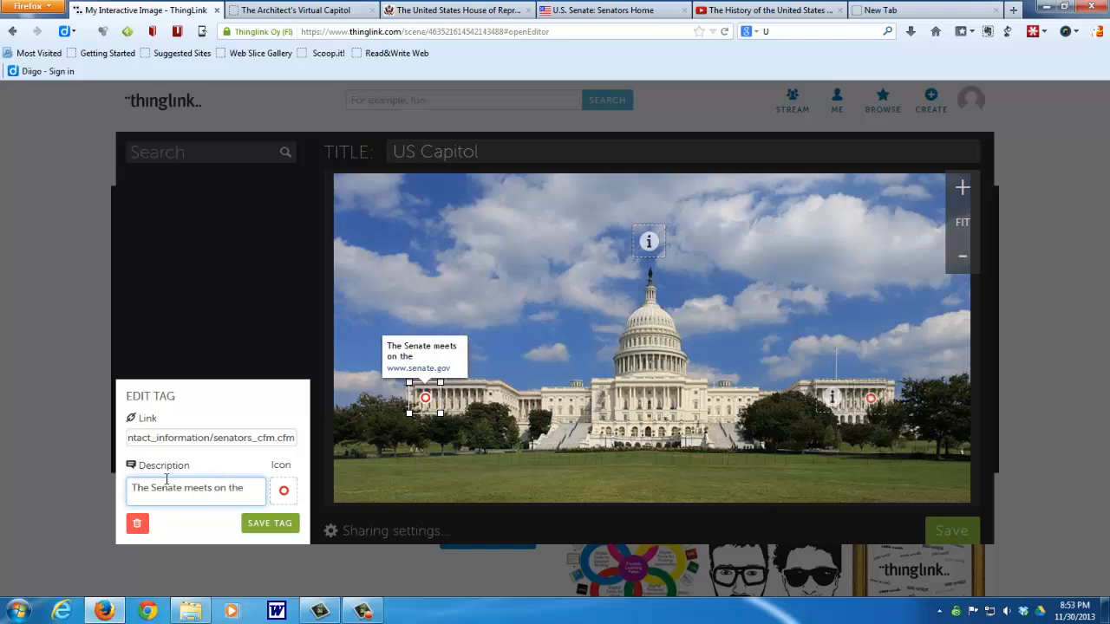
{"action": "key", "text": "BackSpace"}
{"action": "type", "text": "is s"}
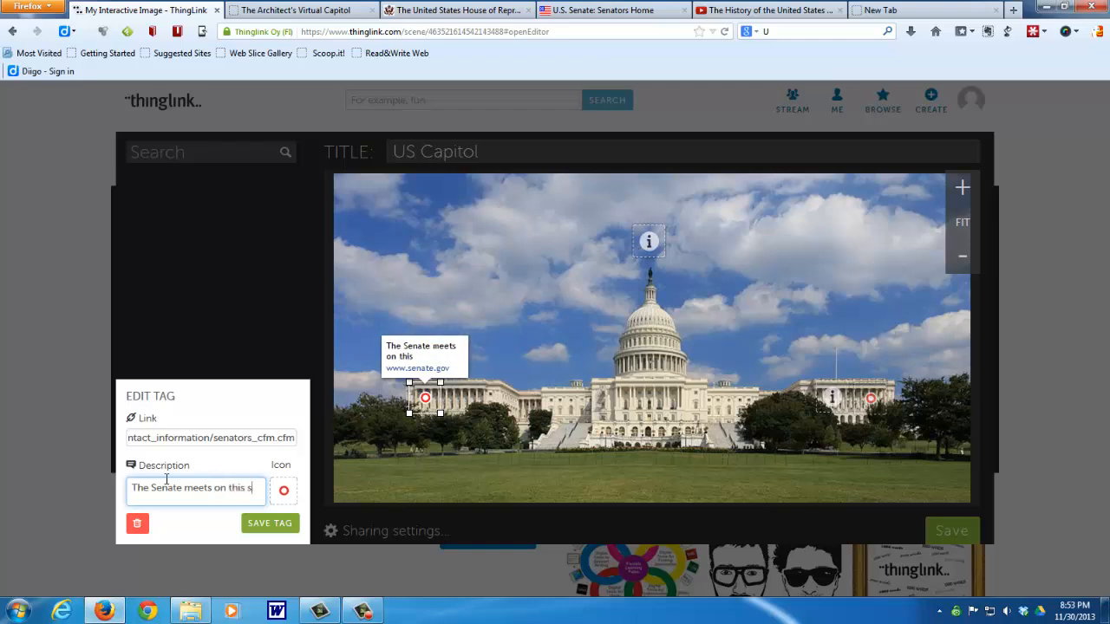
{"action": "type", "text": "ide of t"}
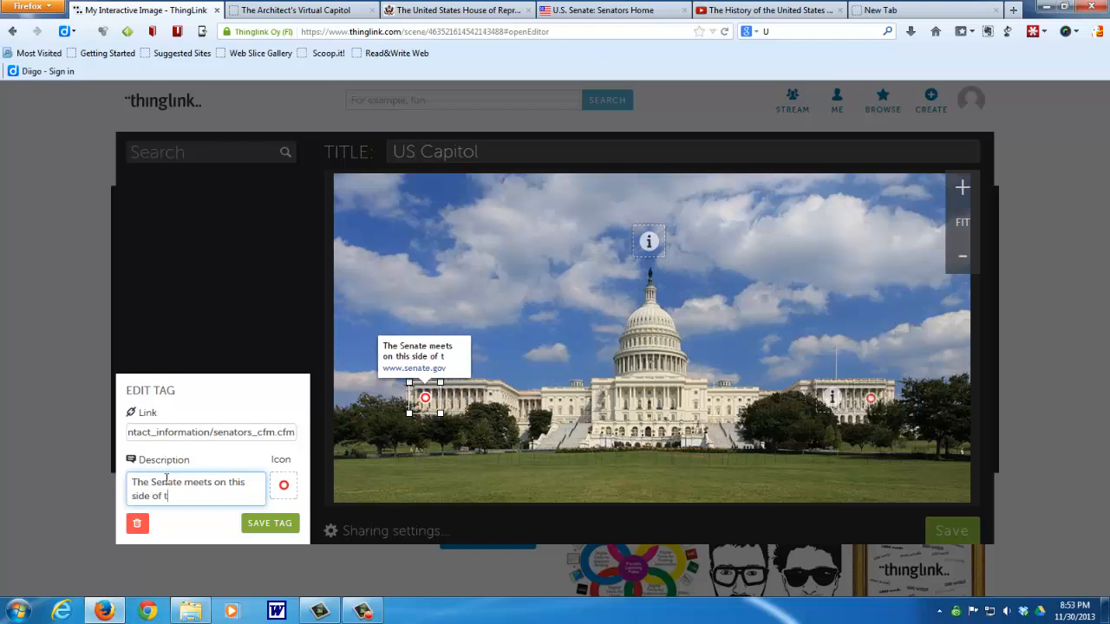
{"action": "type", "text": "he capitol"}
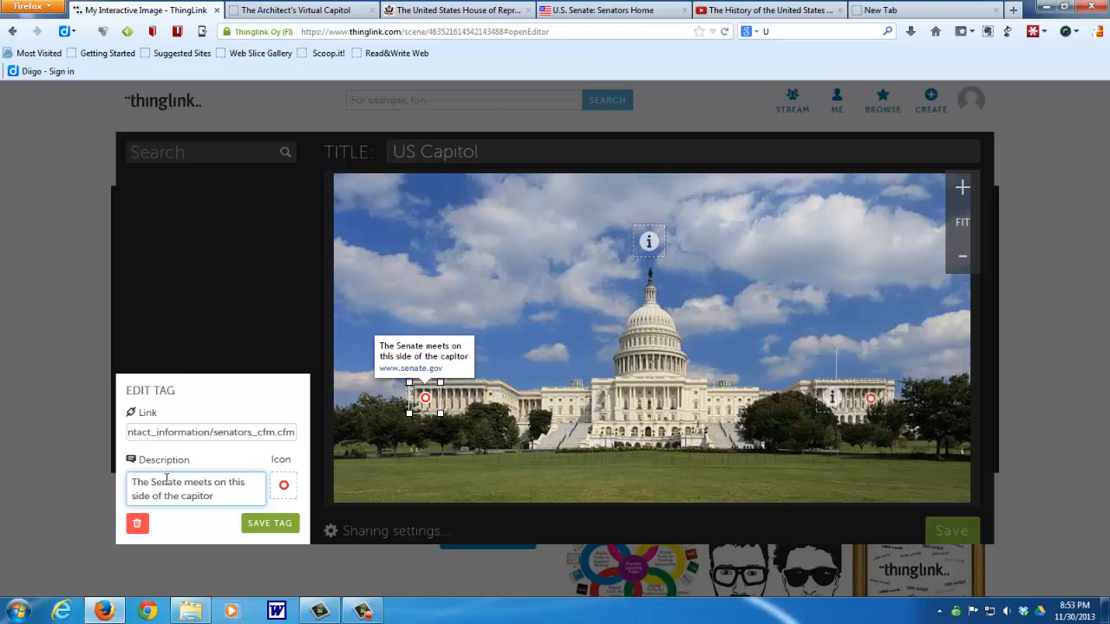
{"action": "key", "text": "BackSpace"}
{"action": "type", "text": "l"}
{"action": "left_click", "coordinate": [270, 524]}
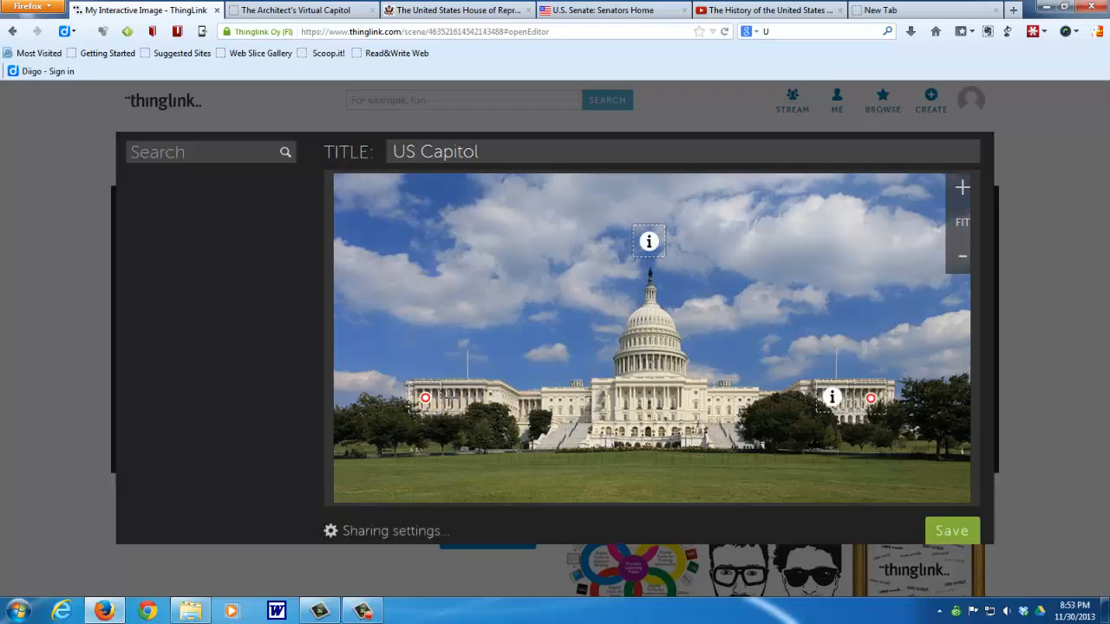
Place a second tag on the Capitol's left wing and give it the black "i" information icon
{"action": "left_click", "coordinate": [461, 398]}
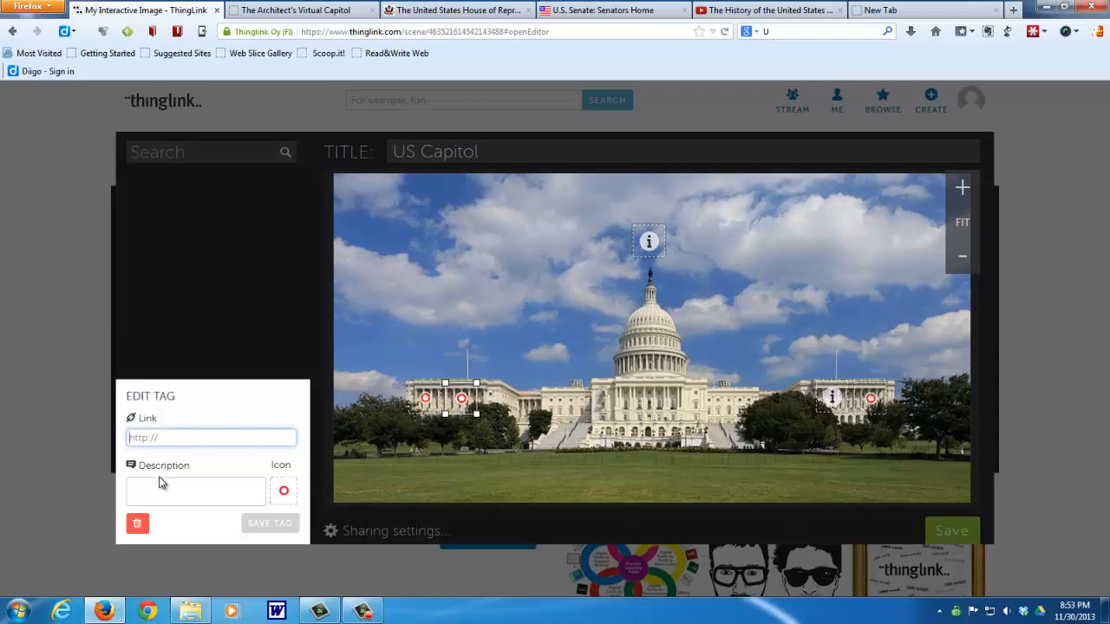
{"action": "left_click", "coordinate": [284, 492]}
{"action": "left_click", "coordinate": [520, 382]}
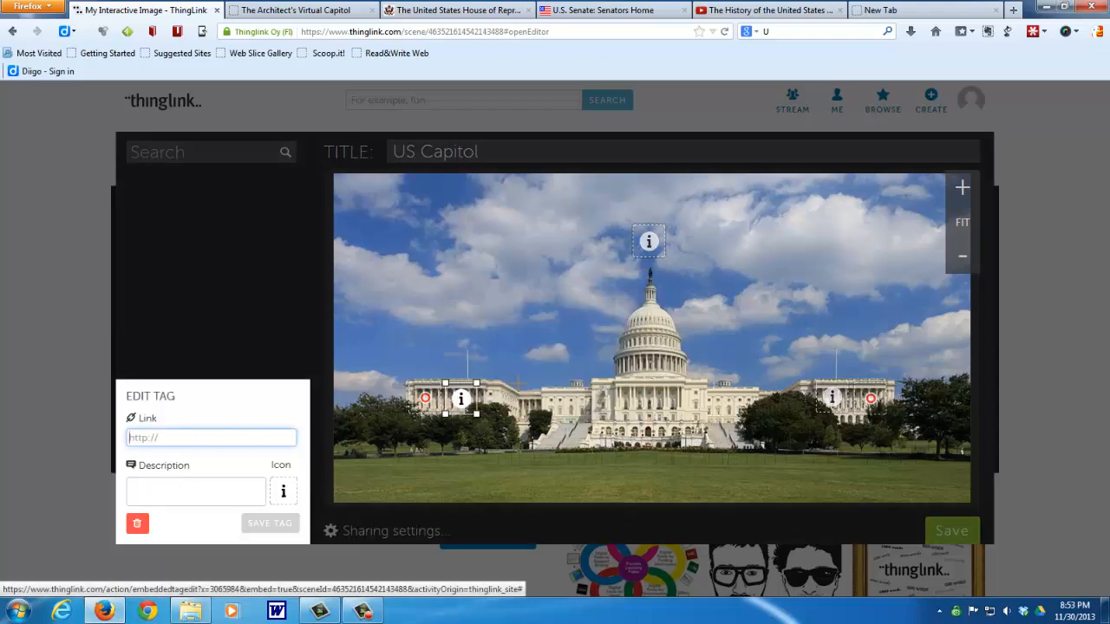
Give the new left-wing information tag the description "The Senate has 100 members" and save the tag
{"action": "left_click", "coordinate": [152, 487]}
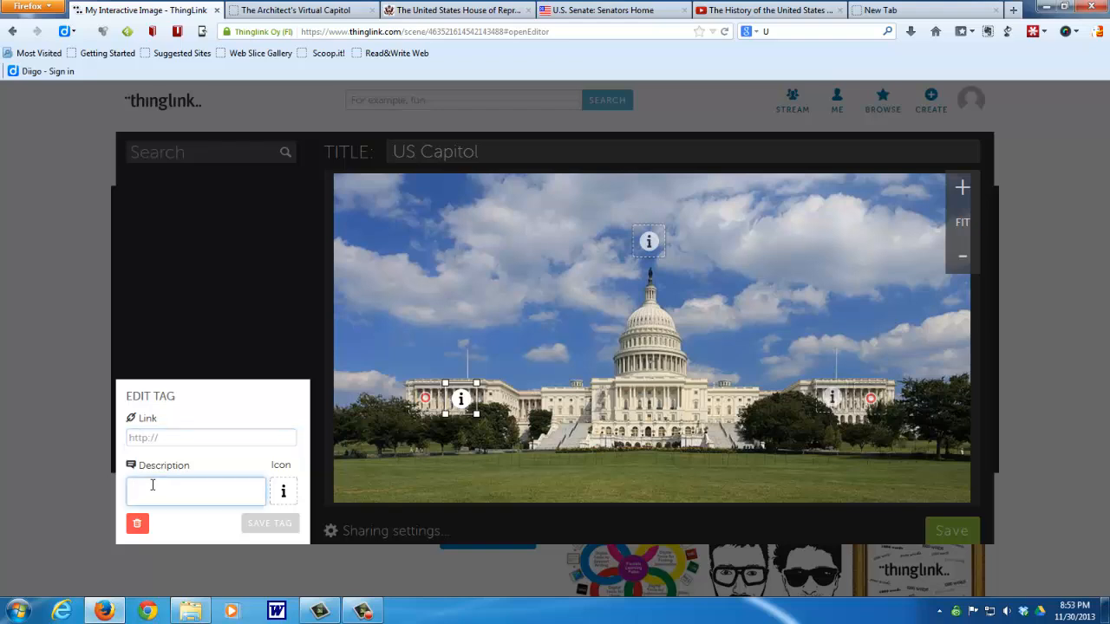
{"action": "type", "text": "The"}
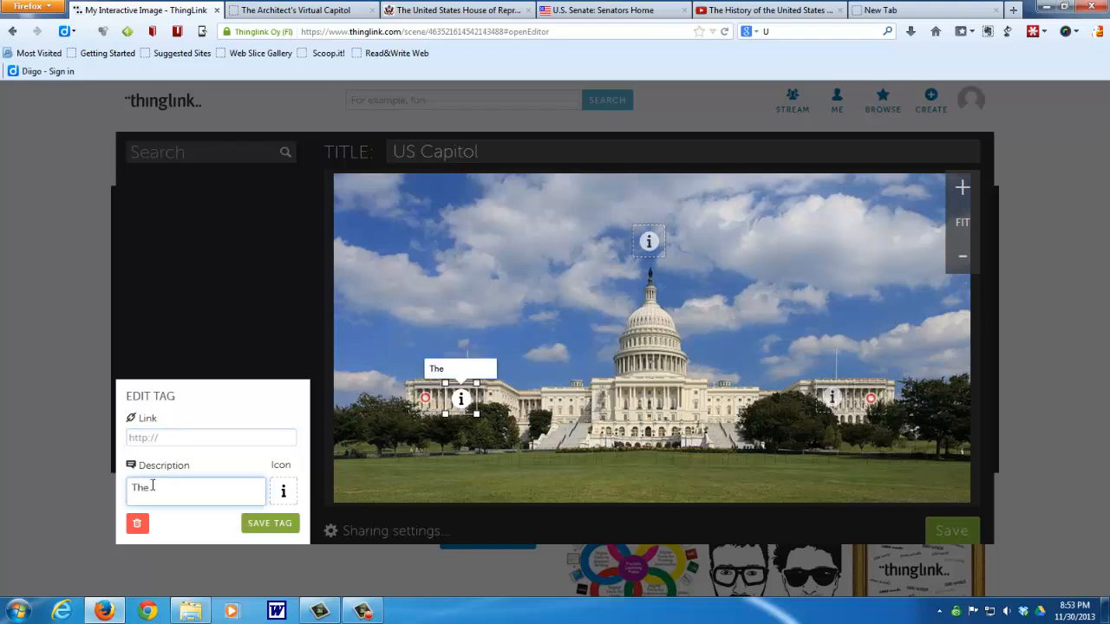
{"action": "type", "text": " Senate ha"}
{"action": "type", "text": "s "}
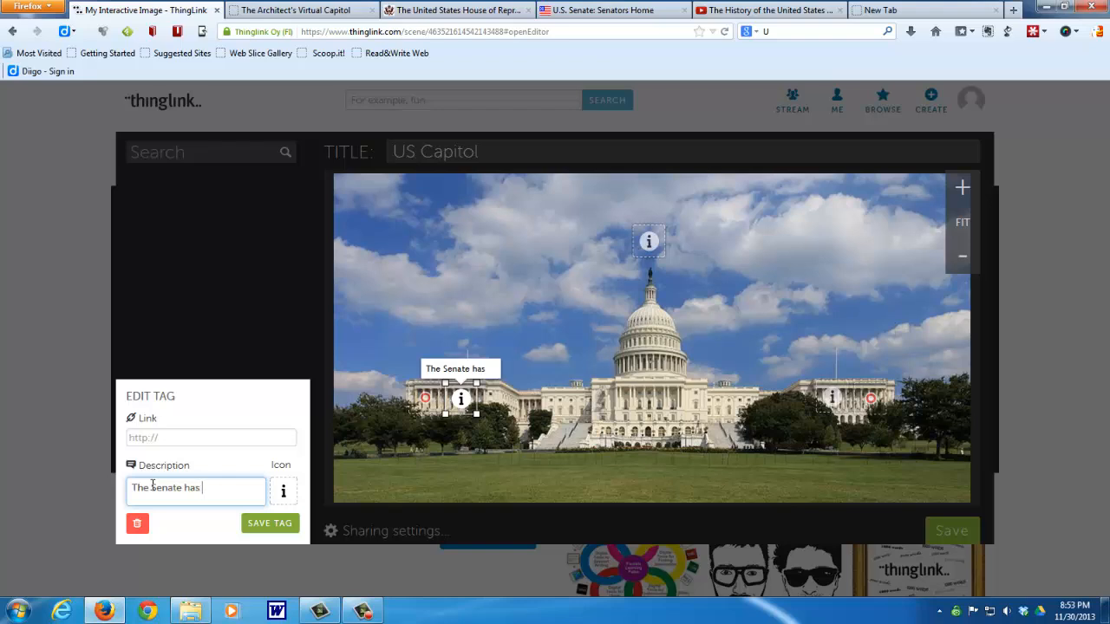
{"action": "type", "text": "100 m"}
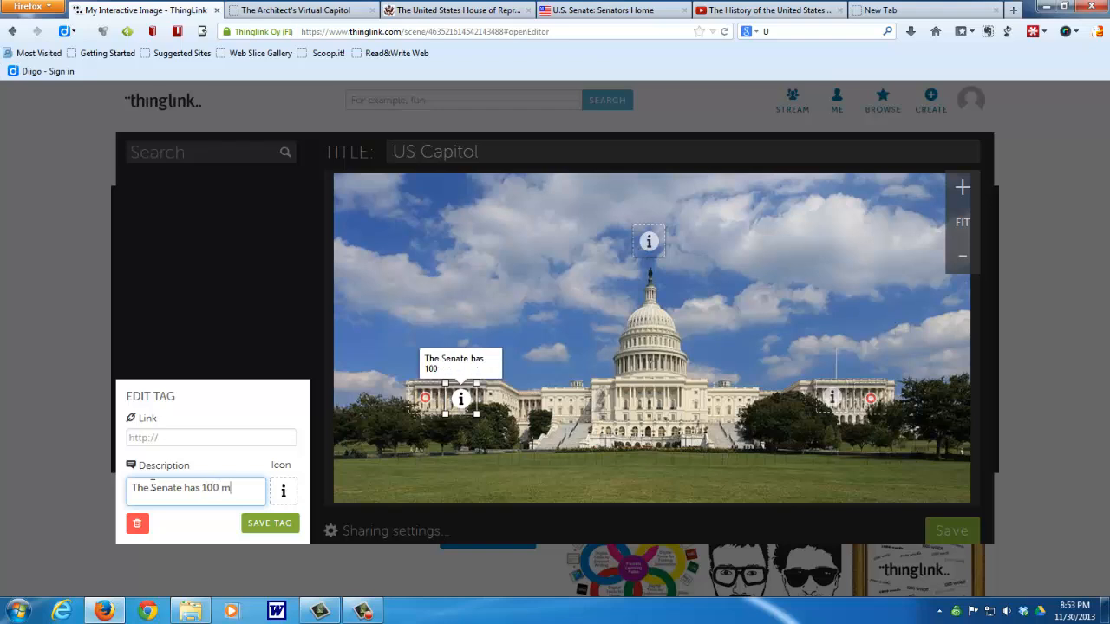
{"action": "type", "text": "embers"}
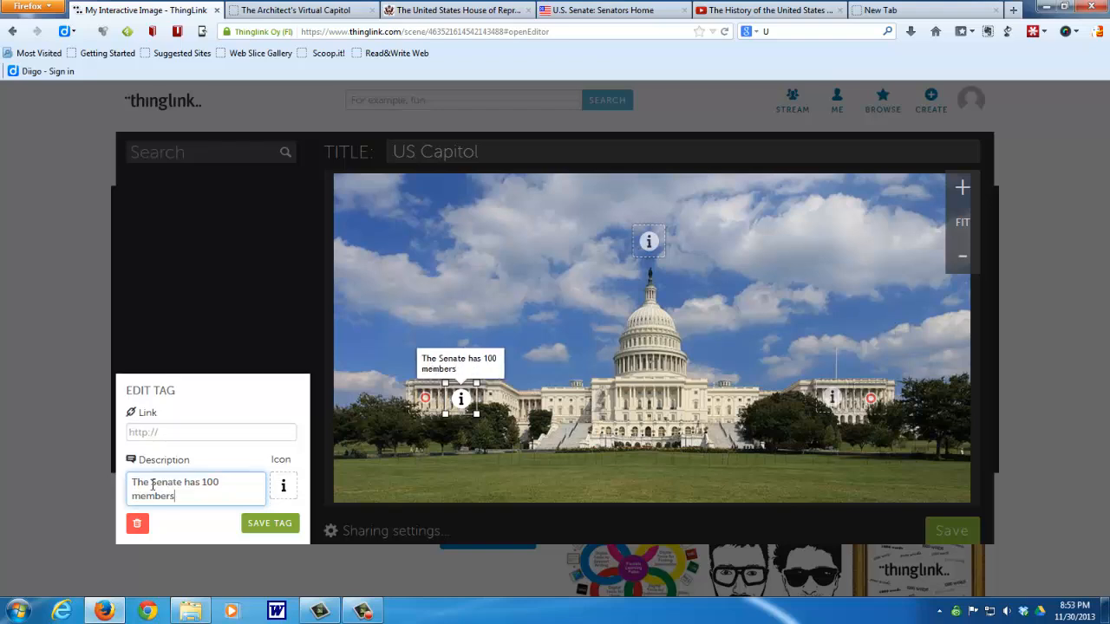
{"action": "left_click", "coordinate": [260, 523]}
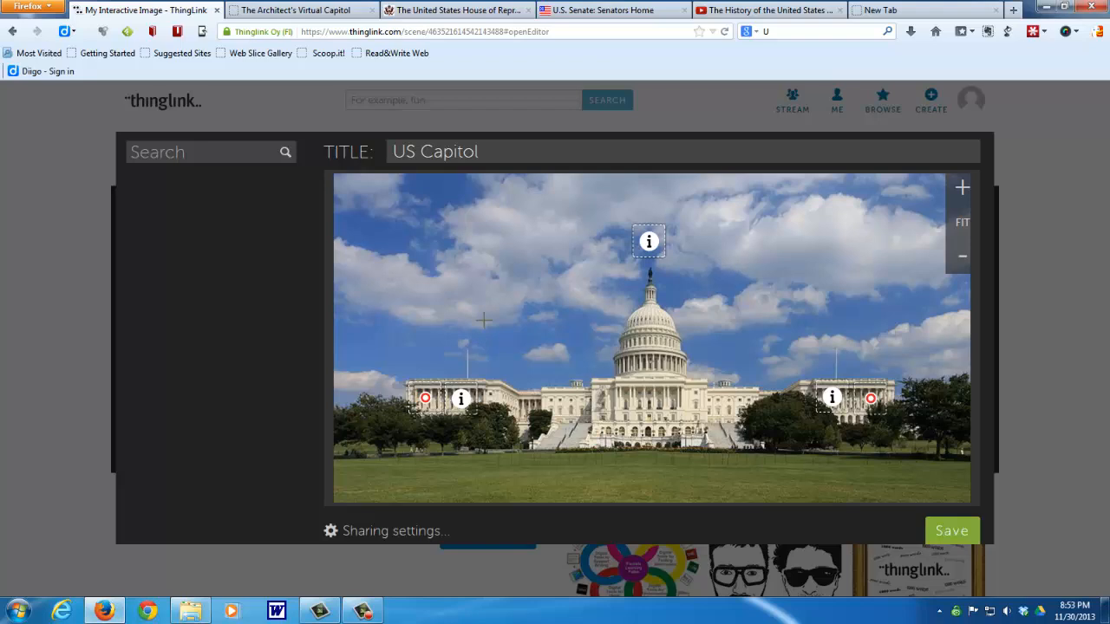
{"action": "left_click", "coordinate": [292, 15]}
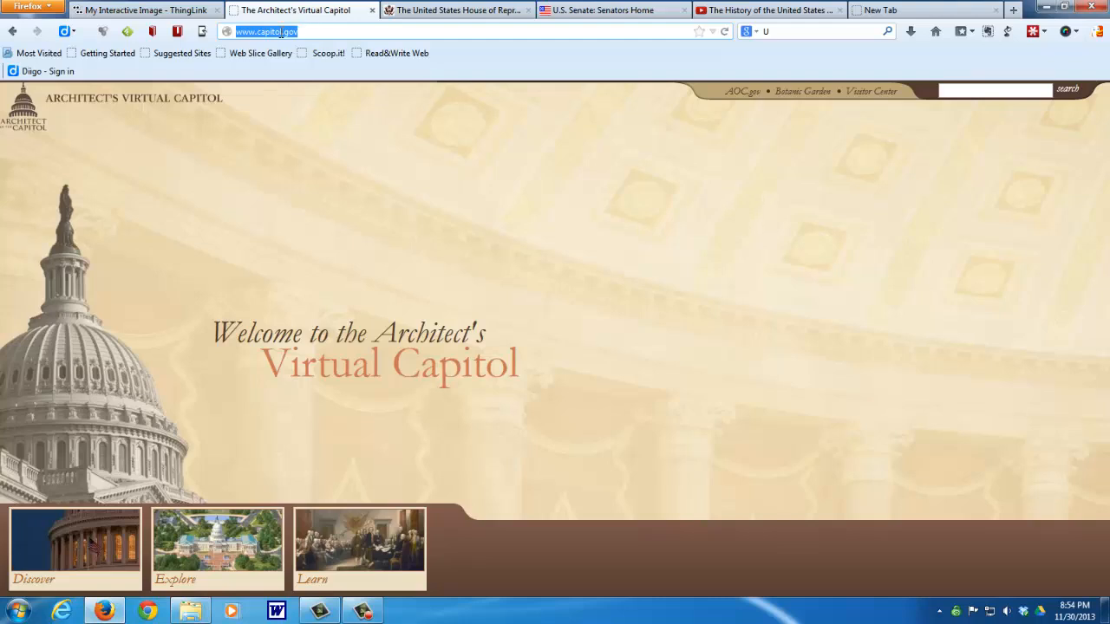
{"action": "right_click", "coordinate": [280, 32]}
{"action": "left_click", "coordinate": [302, 80]}
{"action": "left_click", "coordinate": [165, 11]}
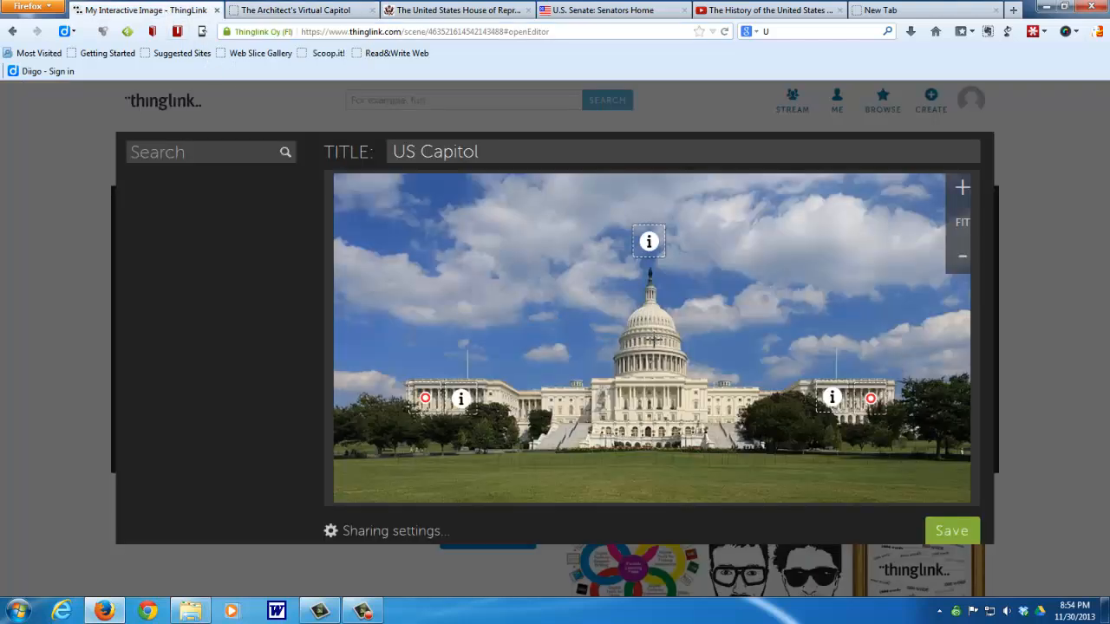
{"action": "left_click", "coordinate": [652, 341]}
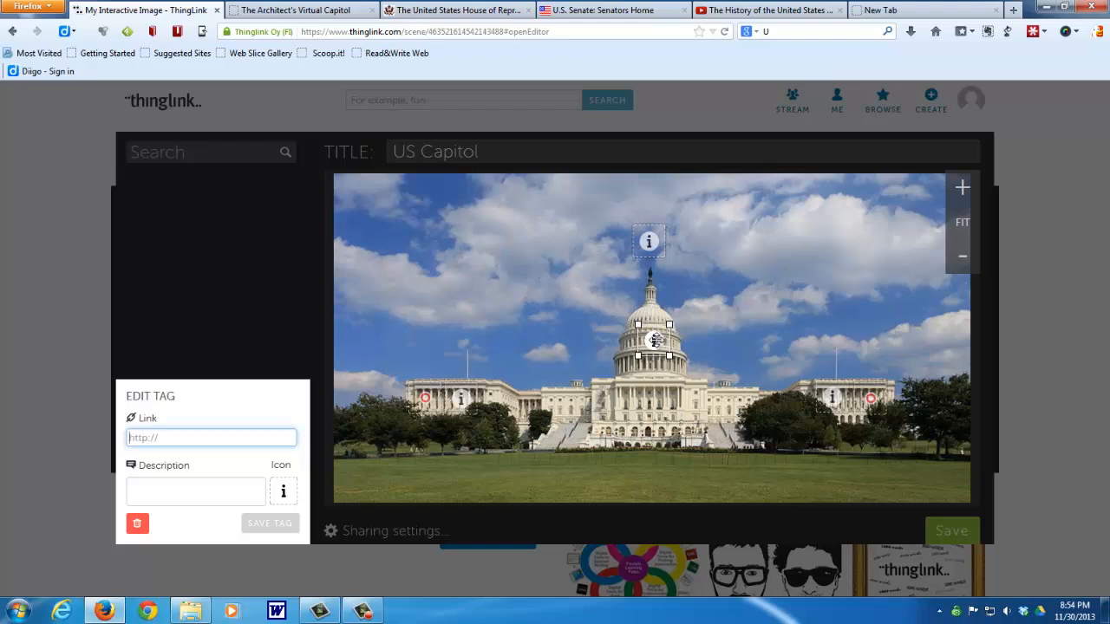
{"action": "scroll", "coordinate": [655, 340], "scroll_direction": "up", "scroll_amount": 2}
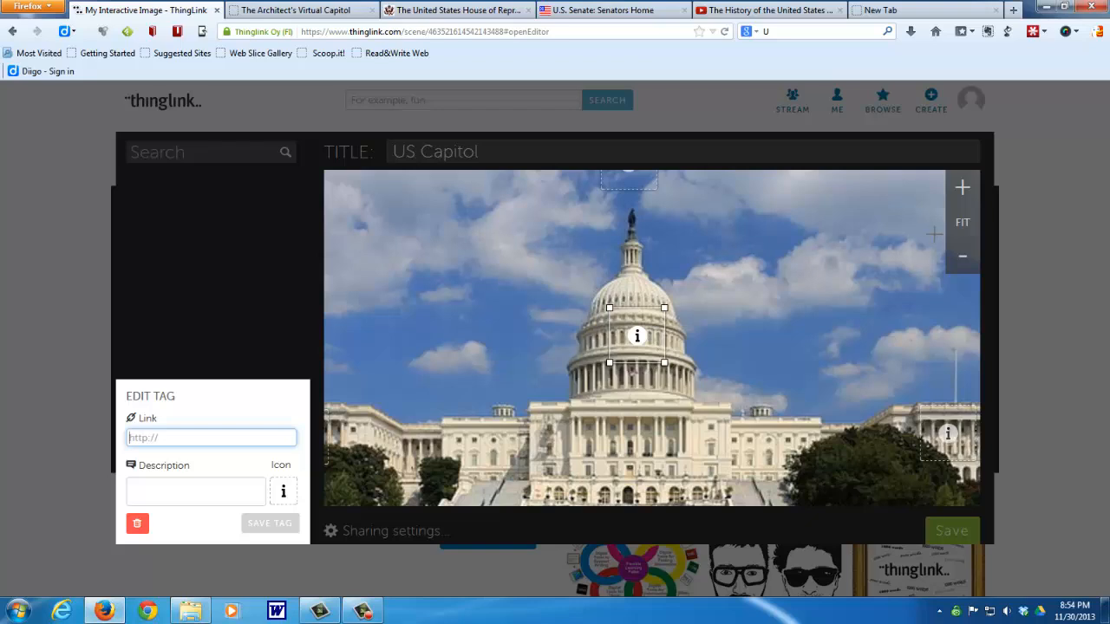
{"action": "left_click", "coordinate": [968, 225]}
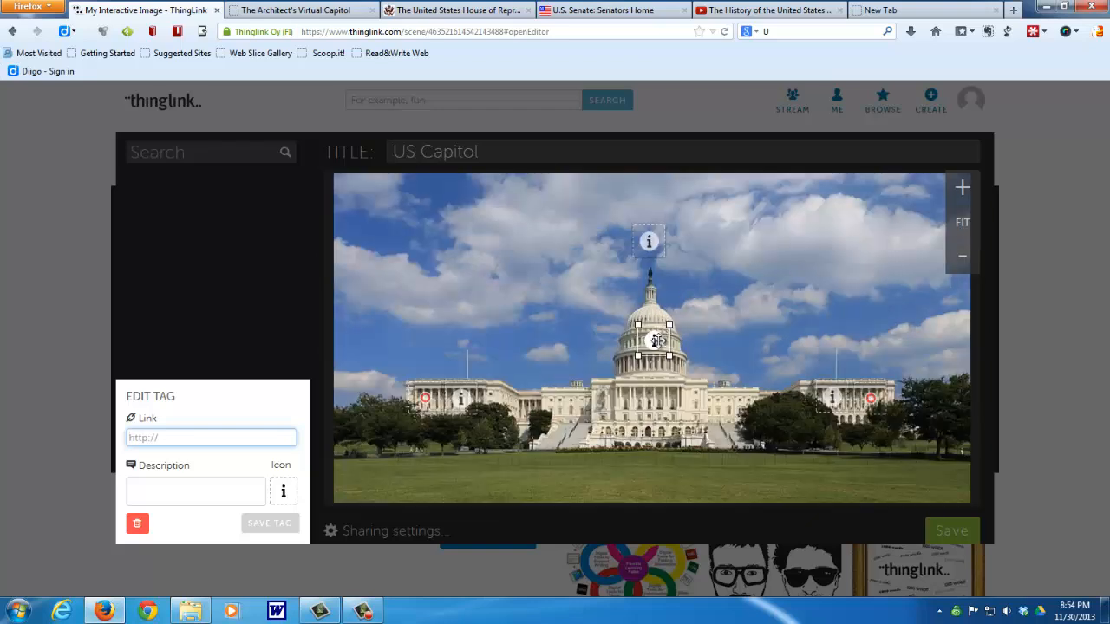
{"action": "left_click_drag", "start_coordinate": [654, 340], "coordinate": [749, 290]}
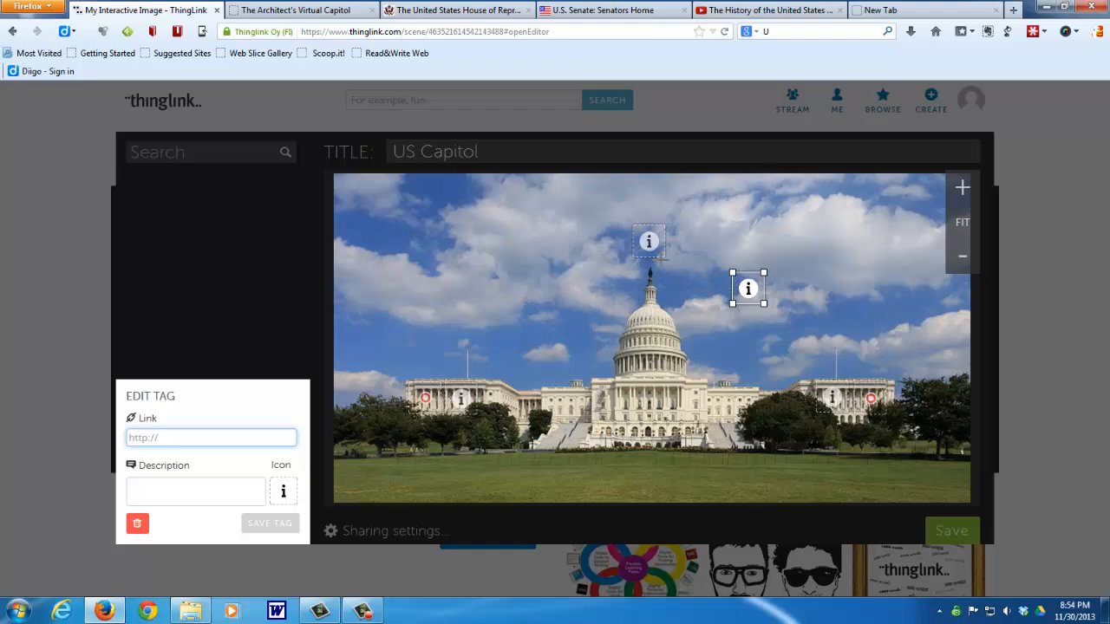
{"action": "left_click", "coordinate": [650, 241]}
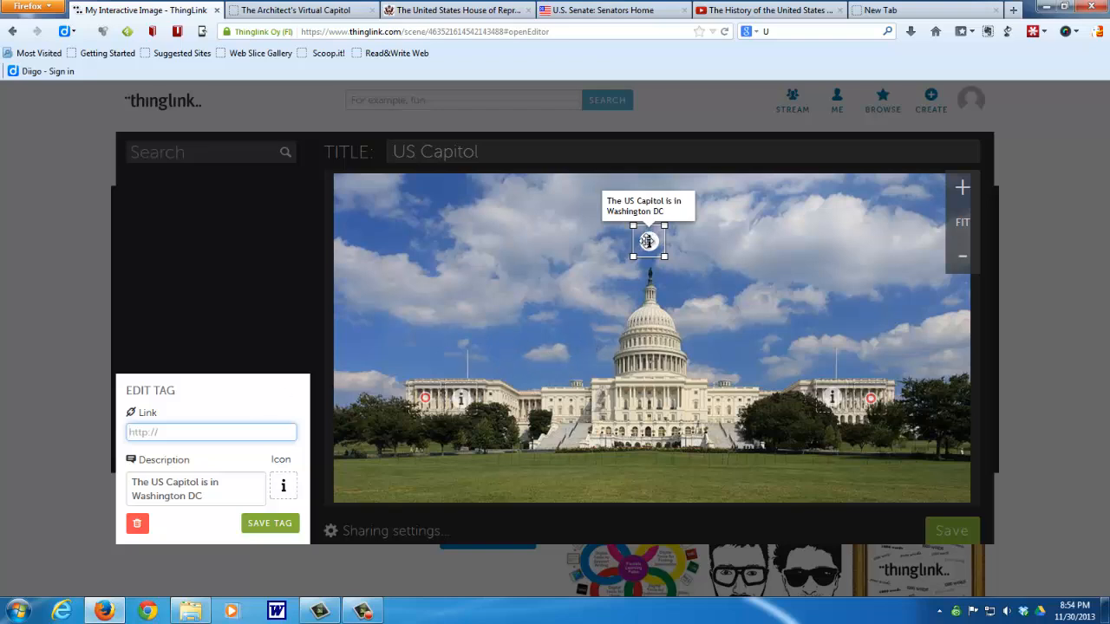
{"action": "scroll", "coordinate": [647, 241], "scroll_direction": "up", "scroll_amount": 2}
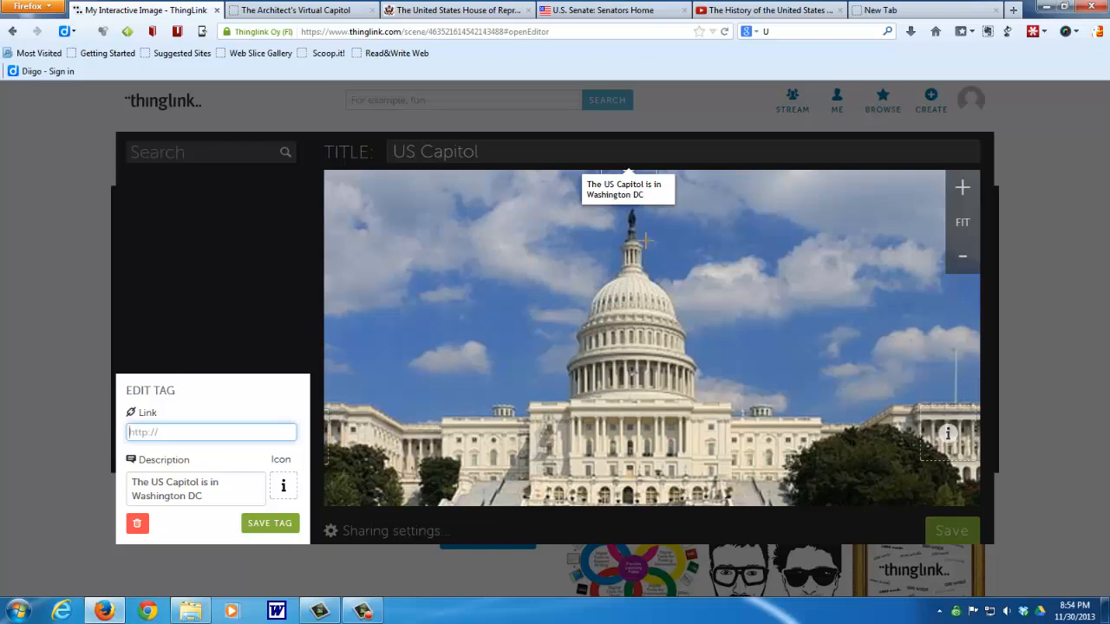
{"action": "left_click", "coordinate": [960, 226]}
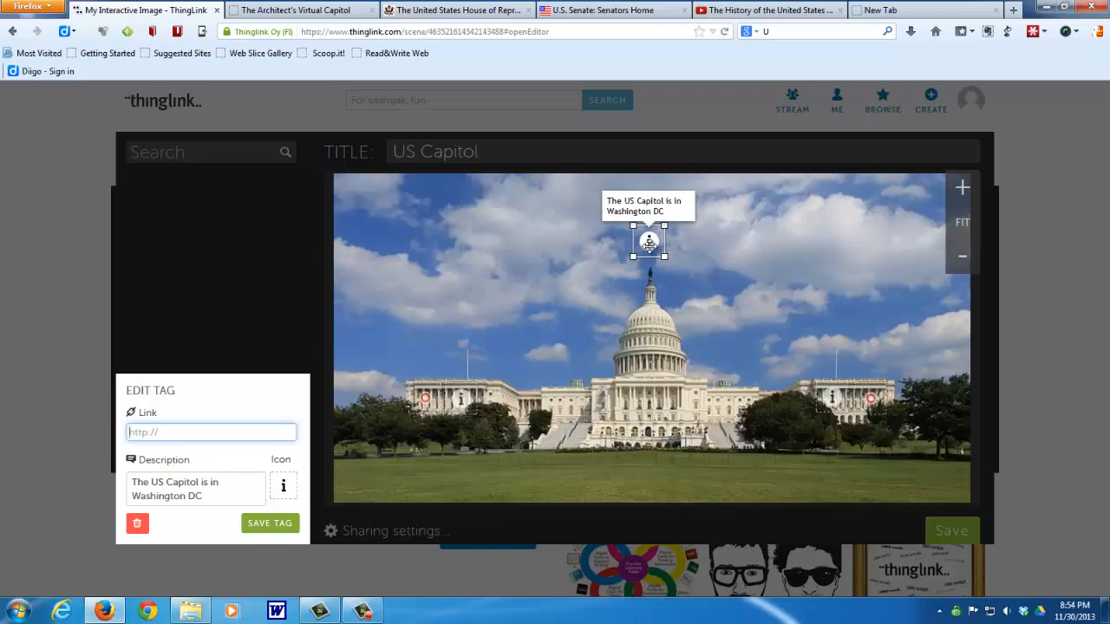
{"action": "right_click", "coordinate": [157, 433]}
{"action": "left_click", "coordinate": [188, 239]}
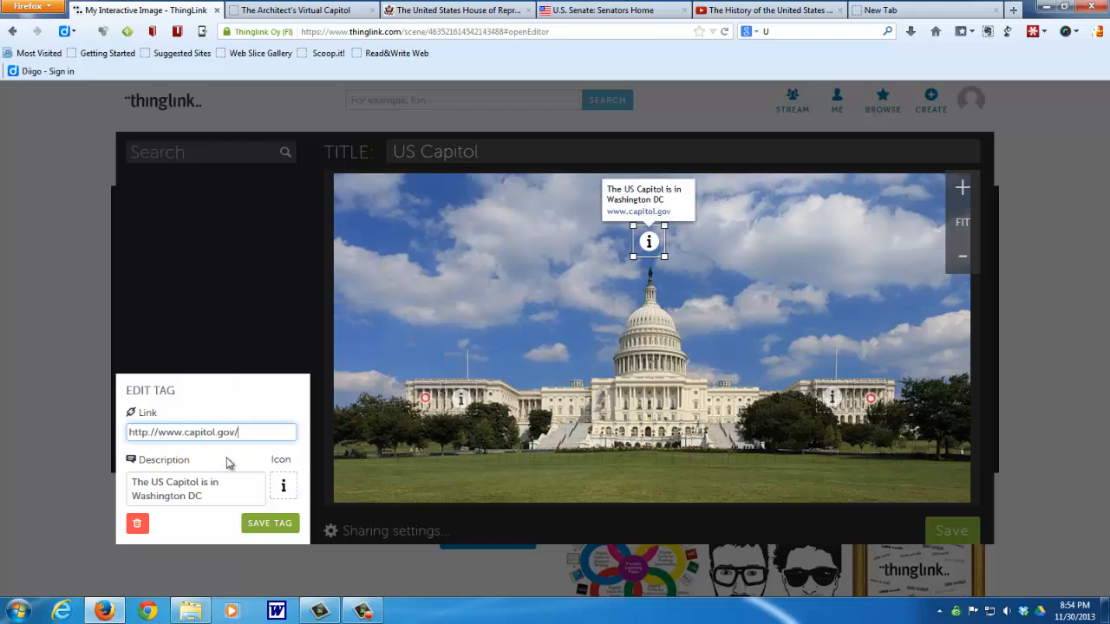
{"action": "left_click", "coordinate": [270, 525]}
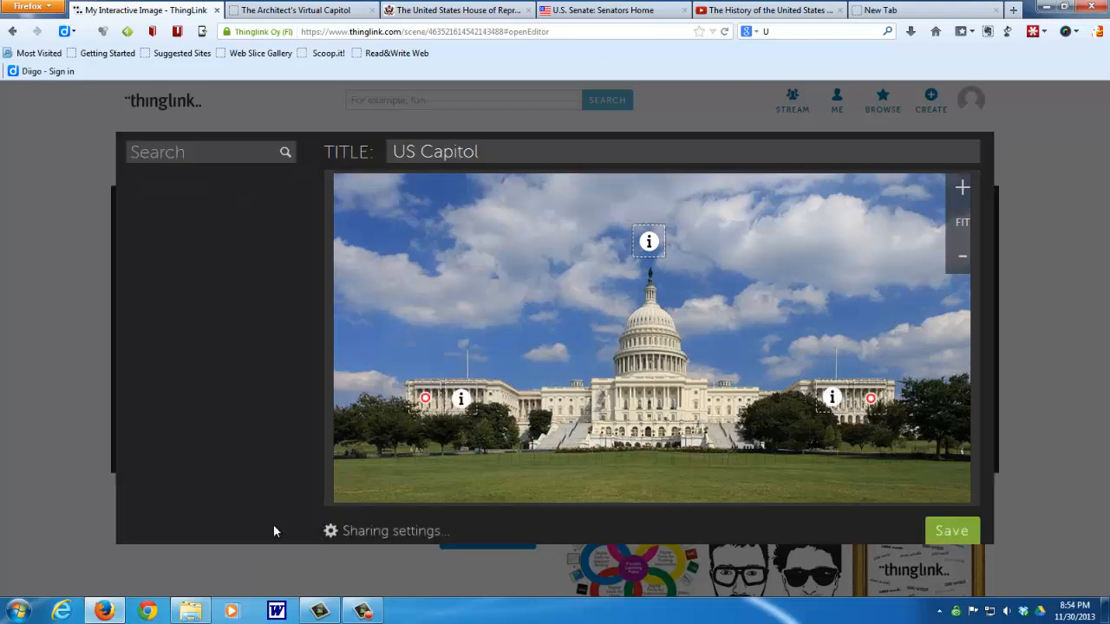
{"action": "left_click_drag", "start_coordinate": [646, 245], "coordinate": [650, 245]}
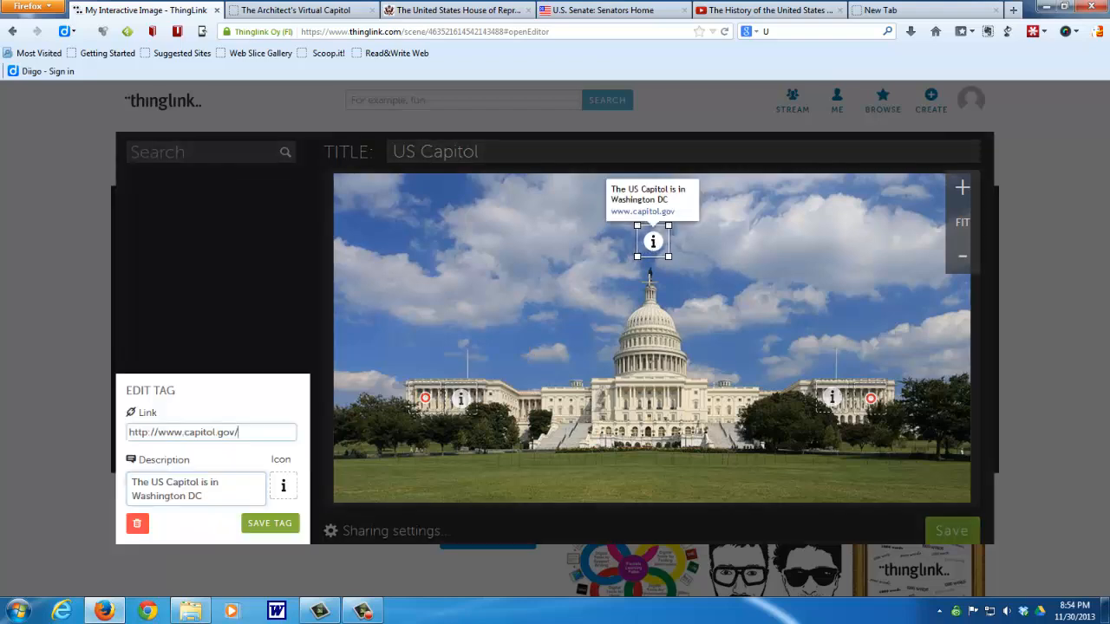
{"action": "left_click", "coordinate": [252, 529]}
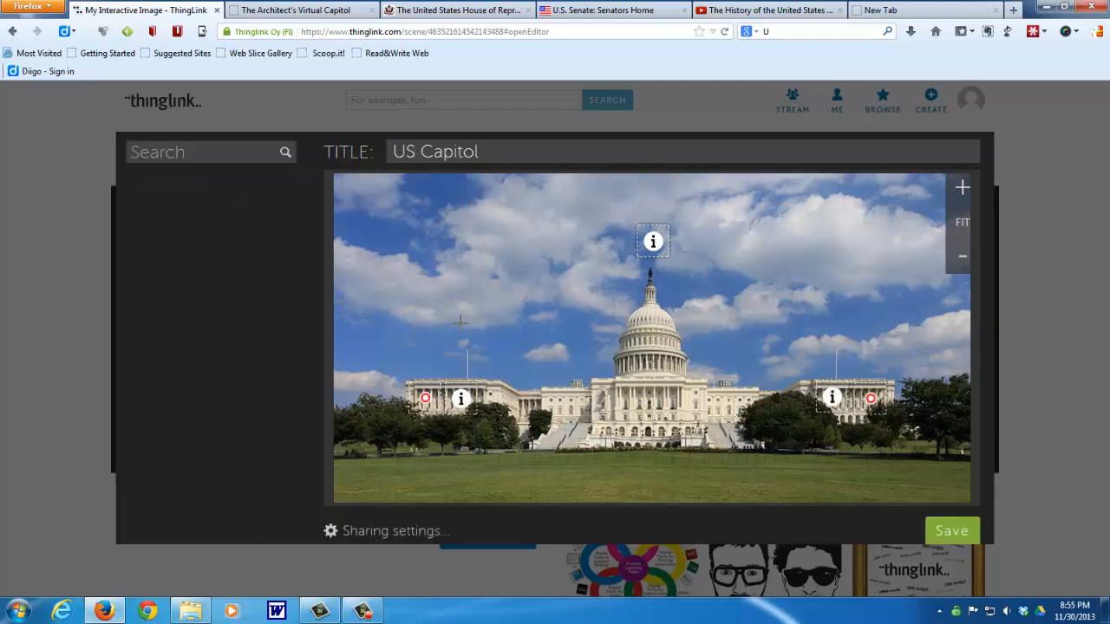
Place a tag on the lawn in front of the Capitol's centre and give it the red play icon
{"action": "left_click", "coordinate": [645, 461]}
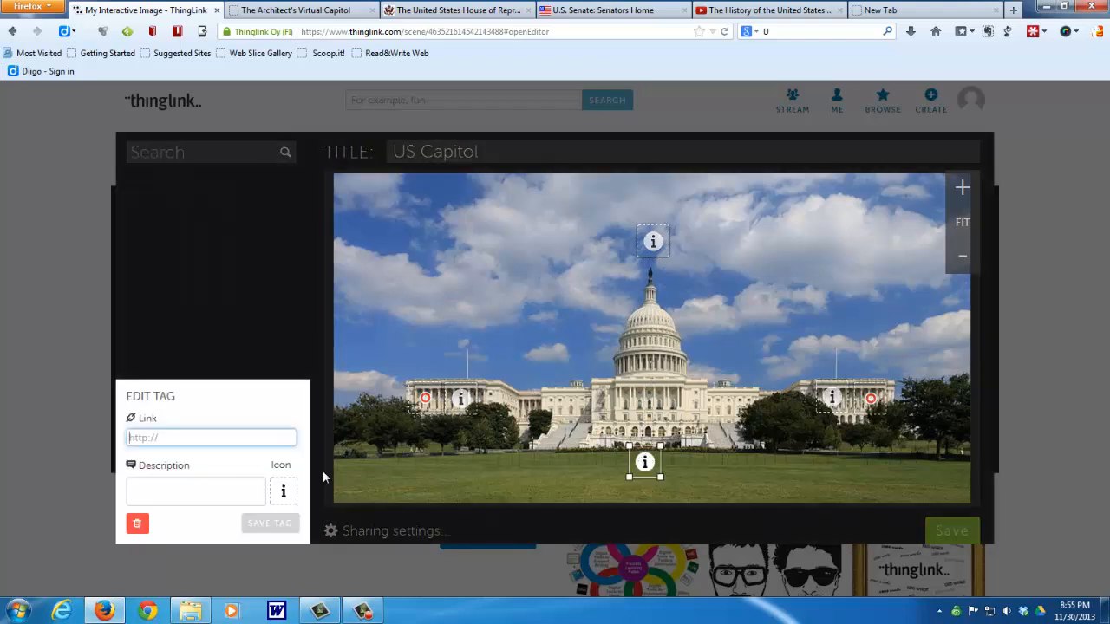
{"action": "left_click", "coordinate": [281, 493]}
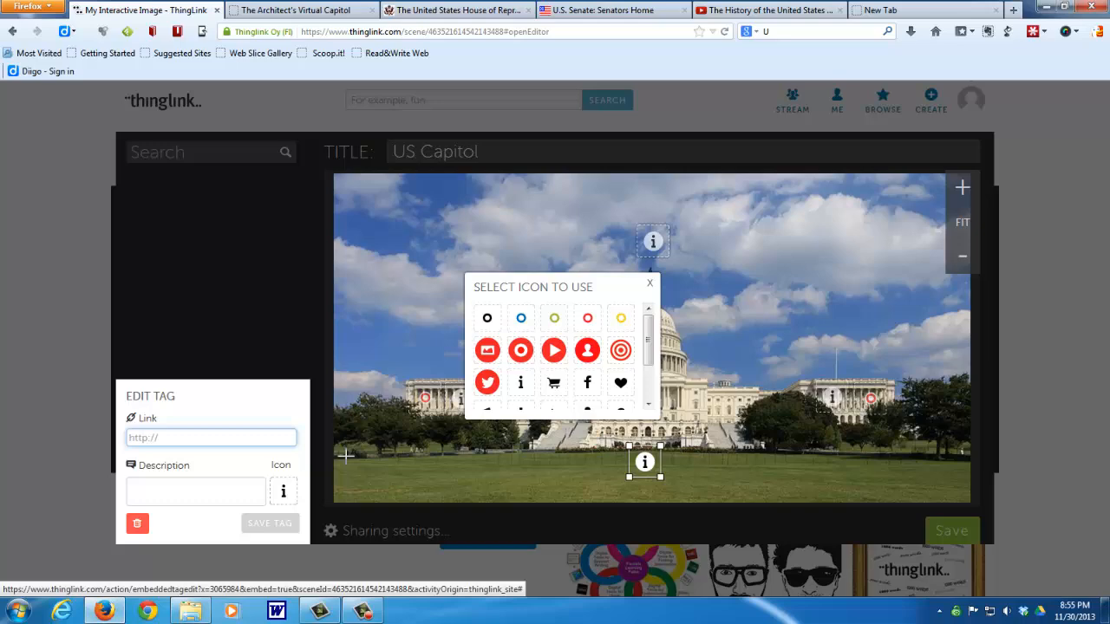
{"action": "left_click", "coordinate": [554, 351]}
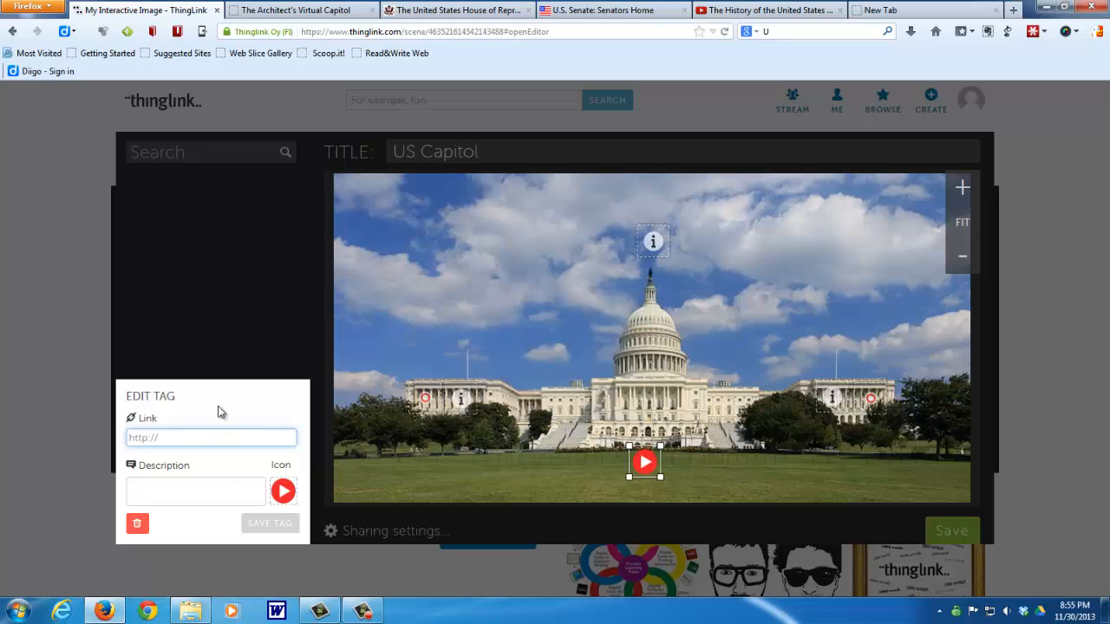
{"action": "left_click", "coordinate": [799, 12]}
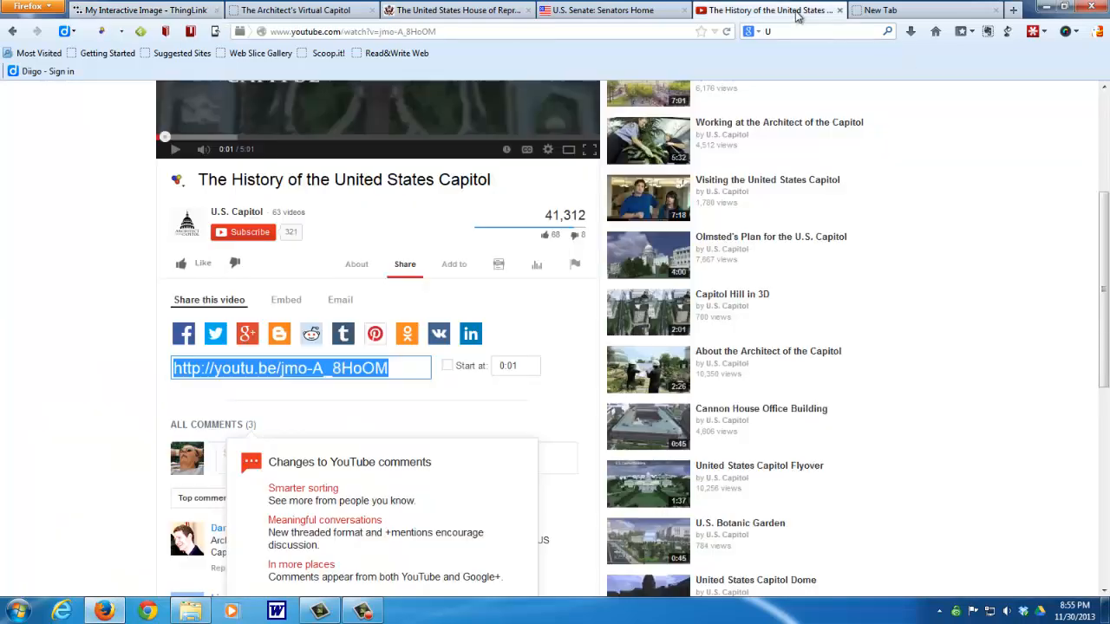
{"action": "right_click", "coordinate": [360, 369]}
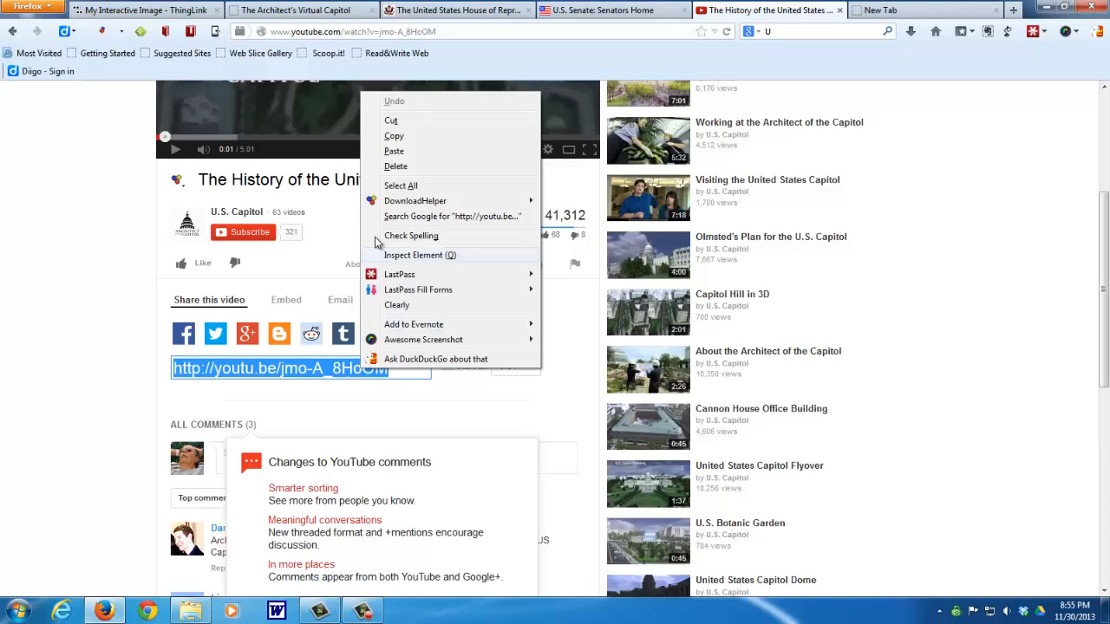
{"action": "left_click", "coordinate": [392, 136]}
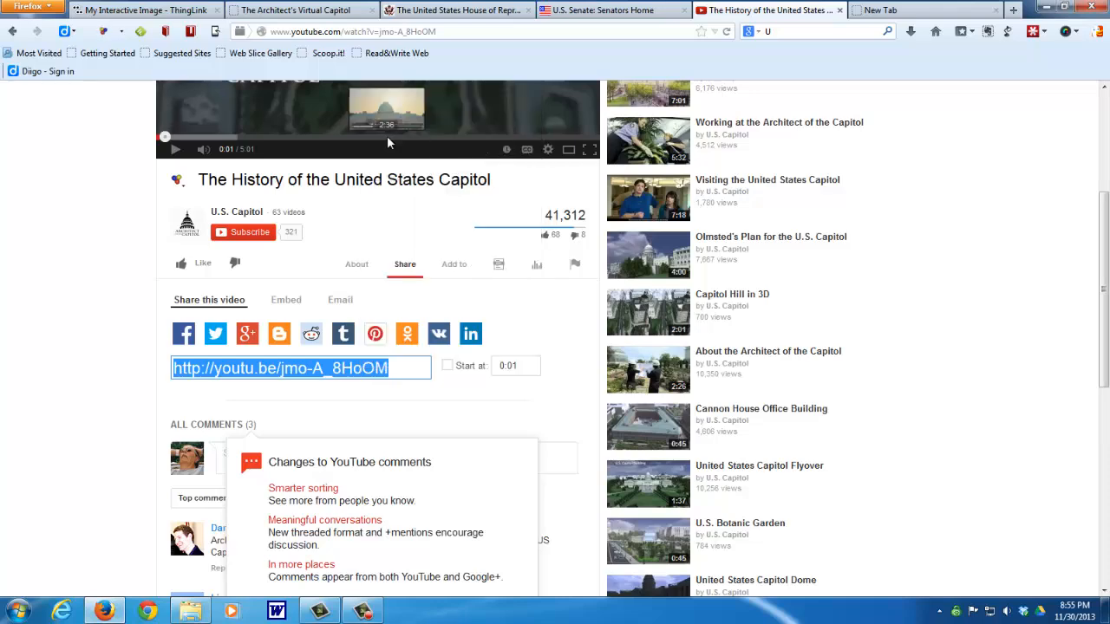
{"action": "left_click", "coordinate": [148, 11]}
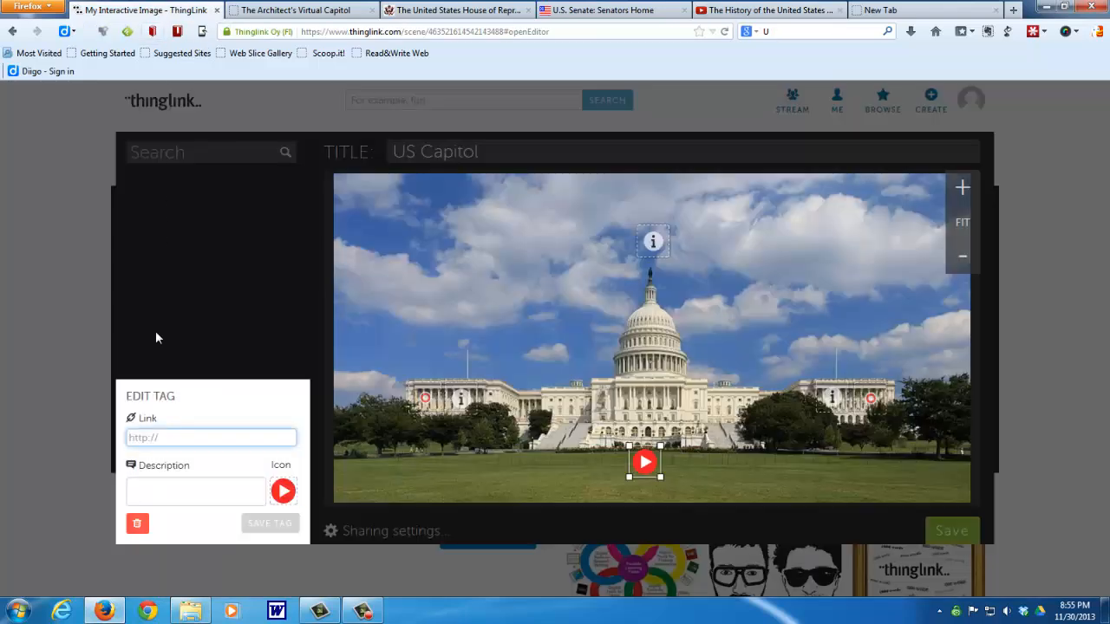
{"action": "right_click", "coordinate": [159, 436]}
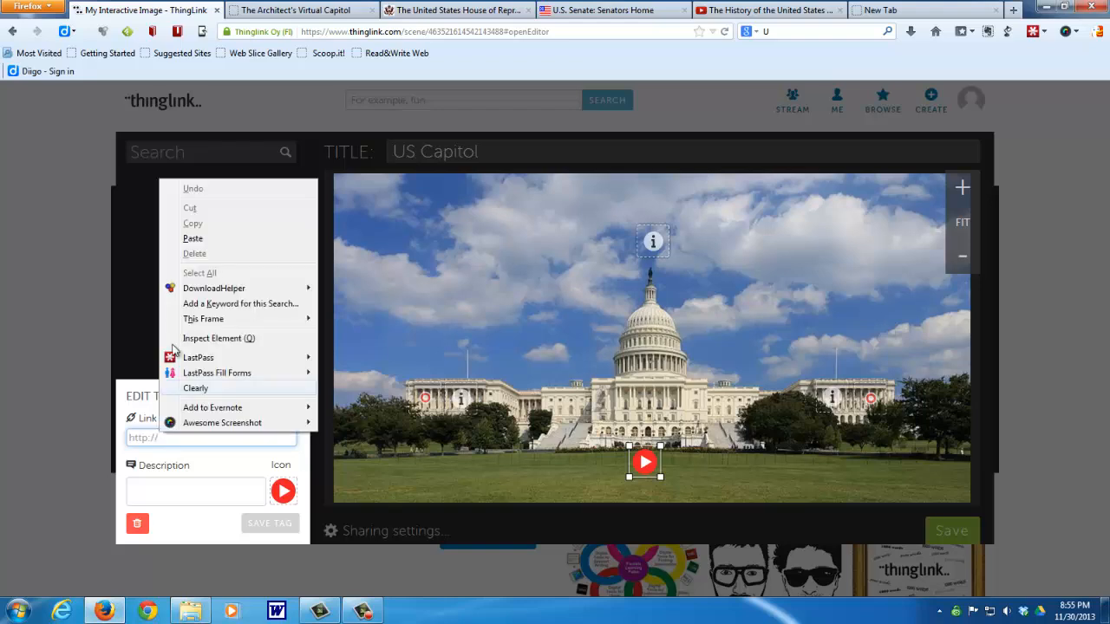
{"action": "left_click", "coordinate": [191, 239]}
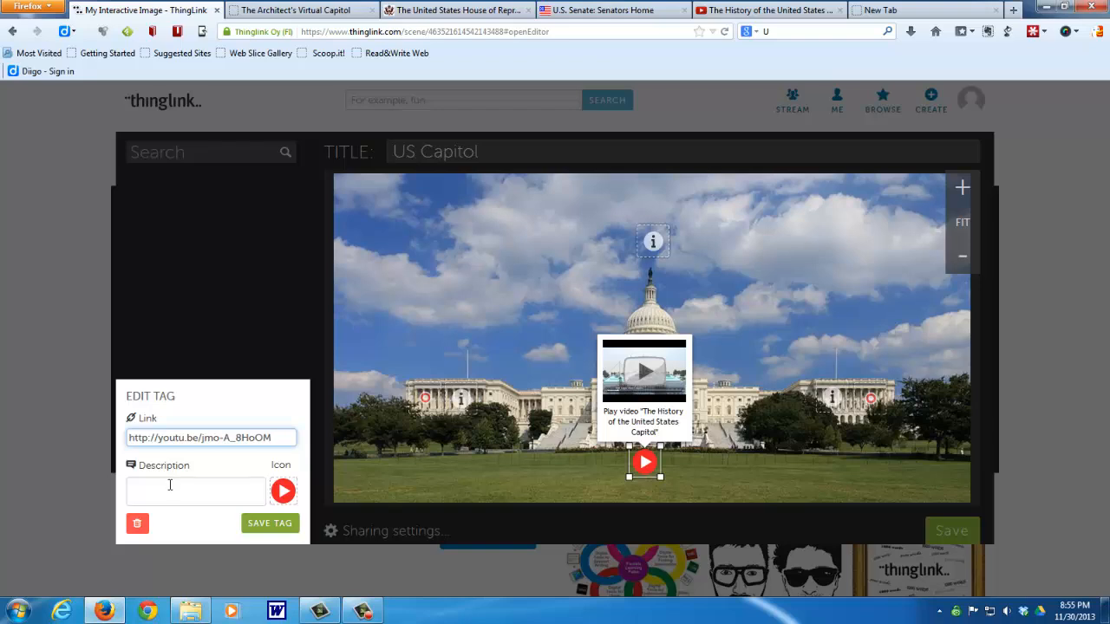
Give the lawn video tag the description "History of the Capitol" and save the tag
{"action": "left_click", "coordinate": [171, 483]}
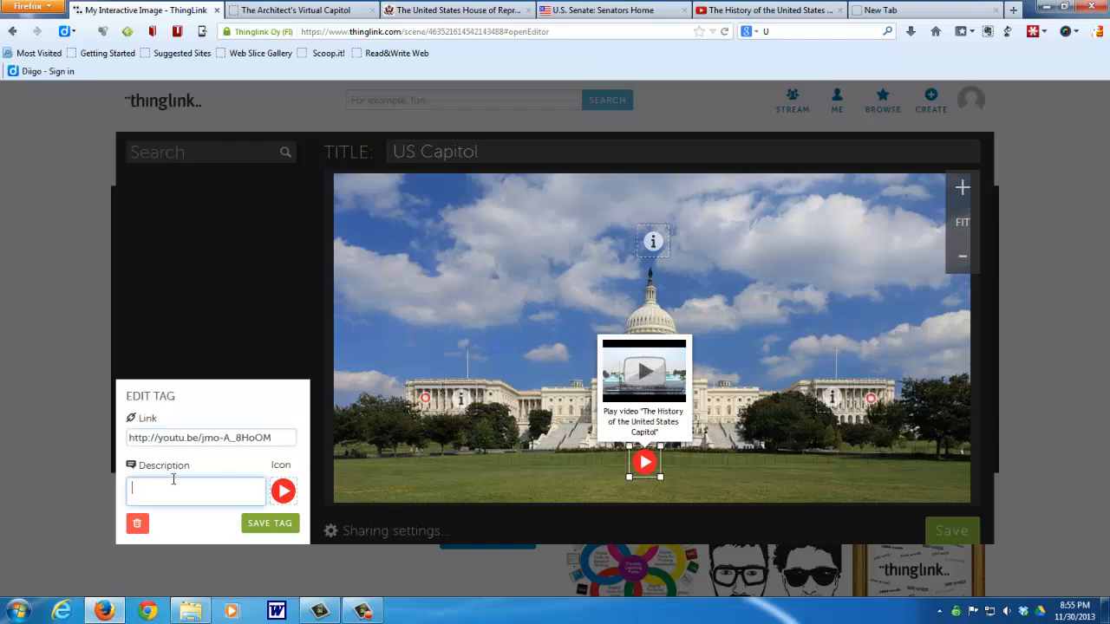
{"action": "type", "text": "Histo"}
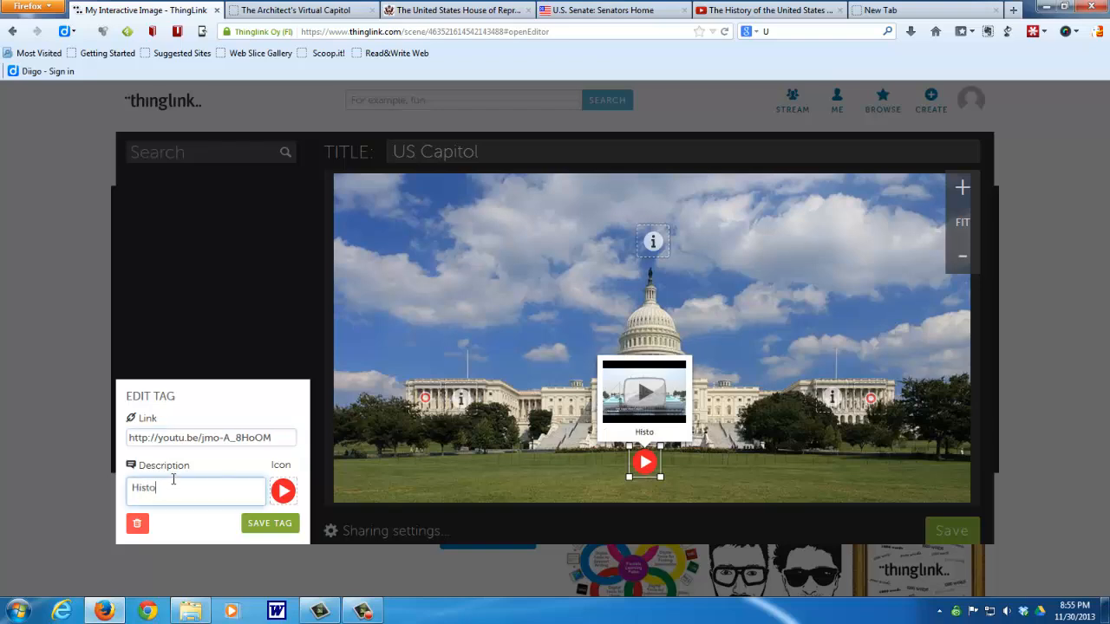
{"action": "type", "text": "ry of the"}
{"action": "key", "text": "BackSpace"}
{"action": "key", "text": "BackSpace"}
{"action": "key", "text": "BackSpace"}
{"action": "key", "text": "BackSpace"}
{"action": "key", "text": "BackSpace"}
{"action": "type", "text": "f the Capitol"}
{"action": "left_click", "coordinate": [257, 520]}
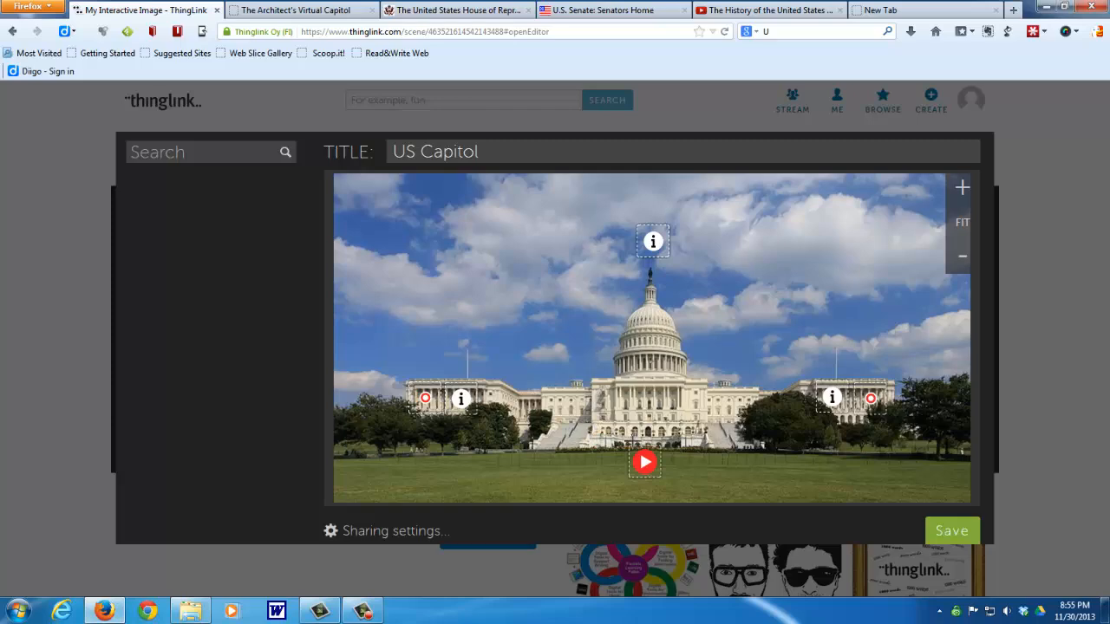
Save the tagged US Capitol image and reveal its tags on the image page
{"action": "left_click", "coordinate": [949, 532]}
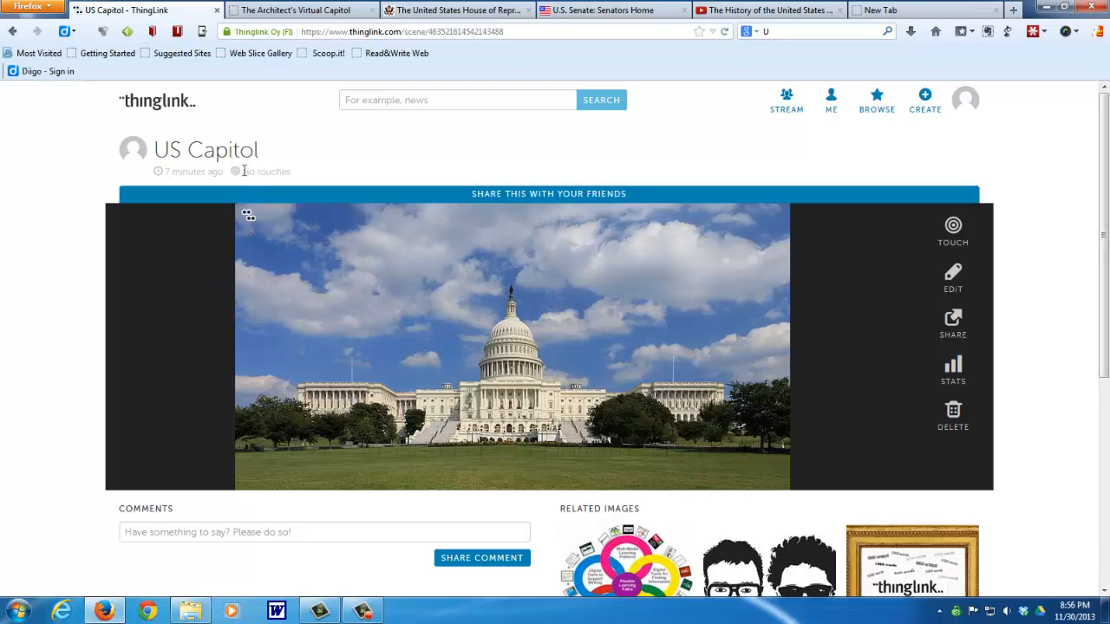
{"action": "mouse_move", "coordinate": [306, 222]}
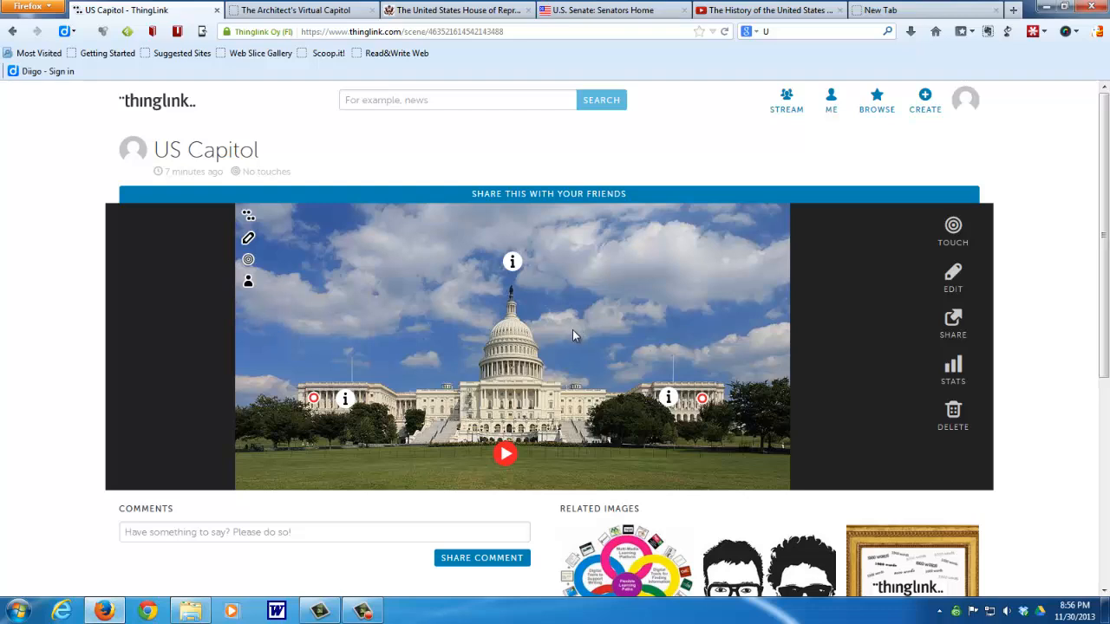
{"action": "mouse_move", "coordinate": [513, 262]}
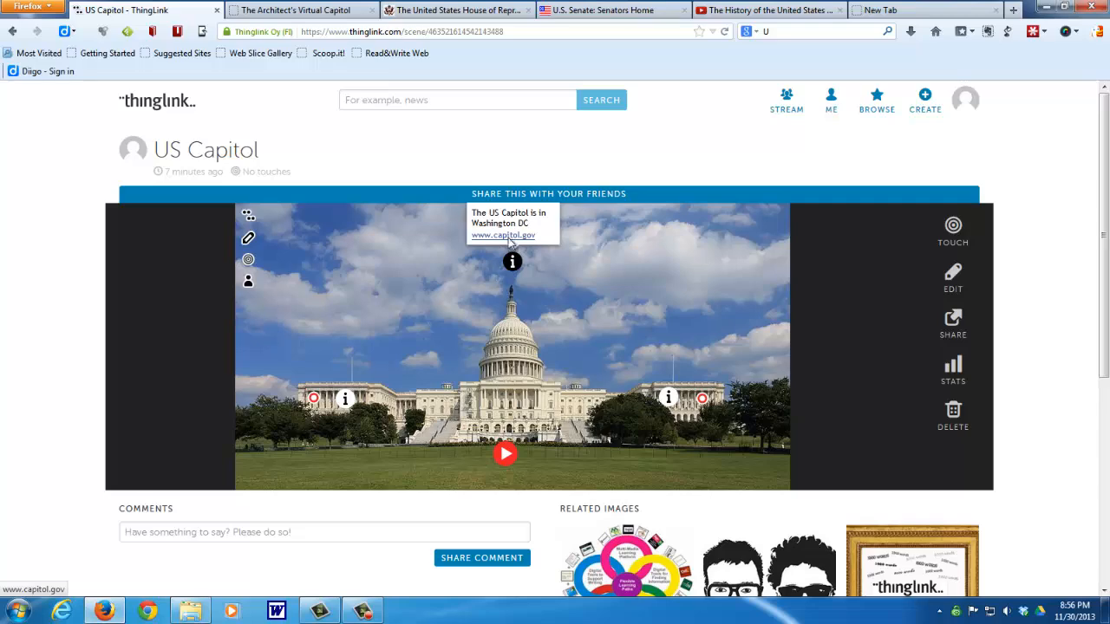
{"action": "left_click", "coordinate": [509, 236]}
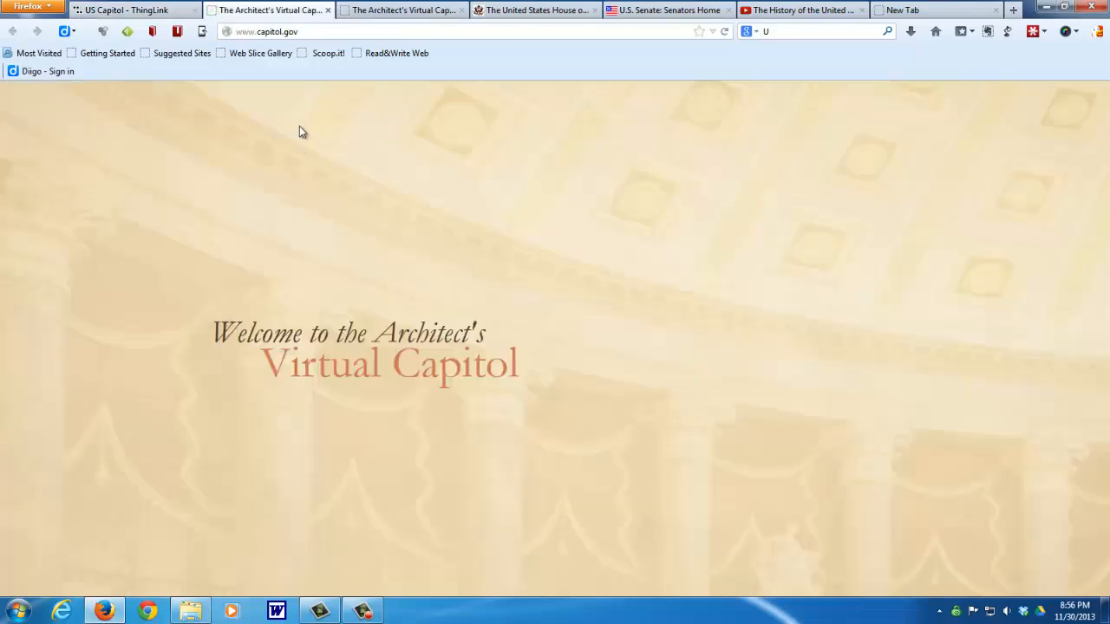
{"action": "left_click", "coordinate": [327, 10]}
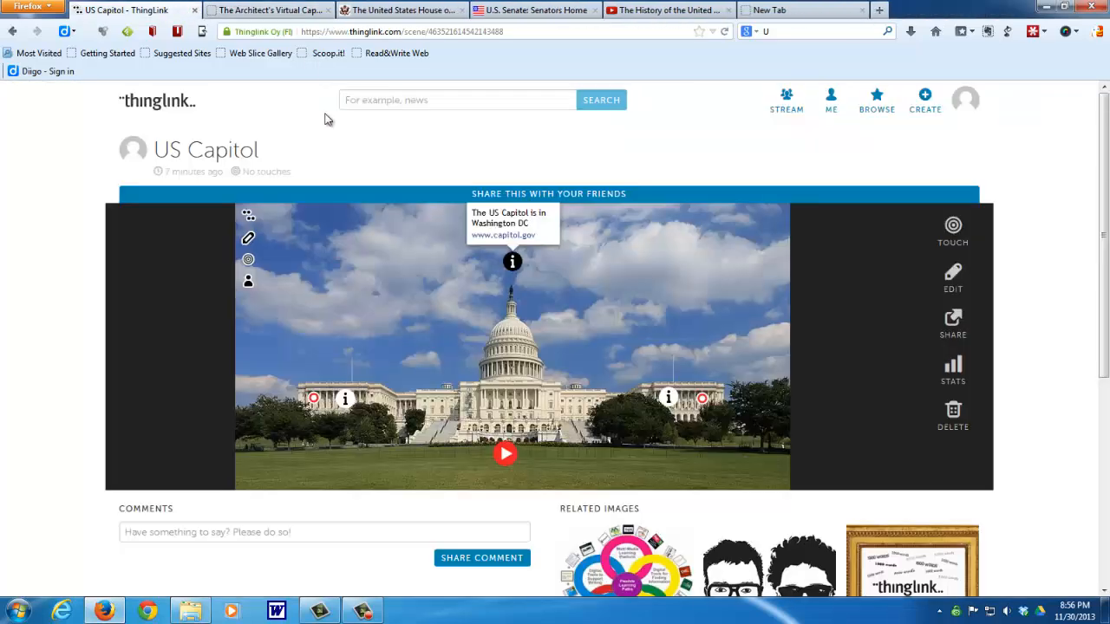
{"action": "mouse_move", "coordinate": [346, 401]}
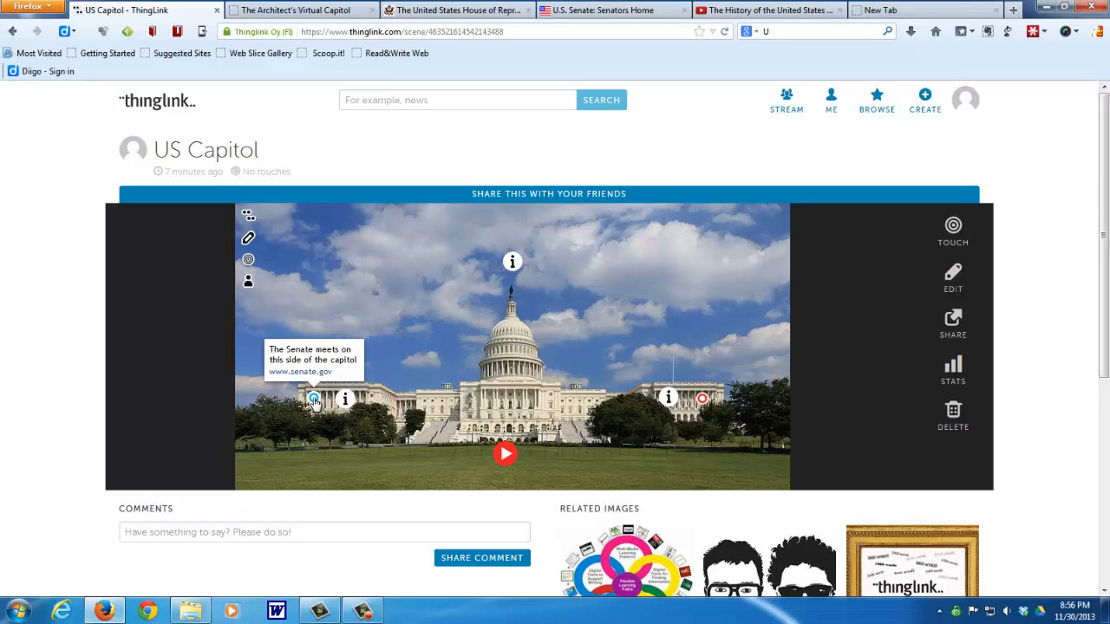
{"action": "left_click", "coordinate": [314, 401]}
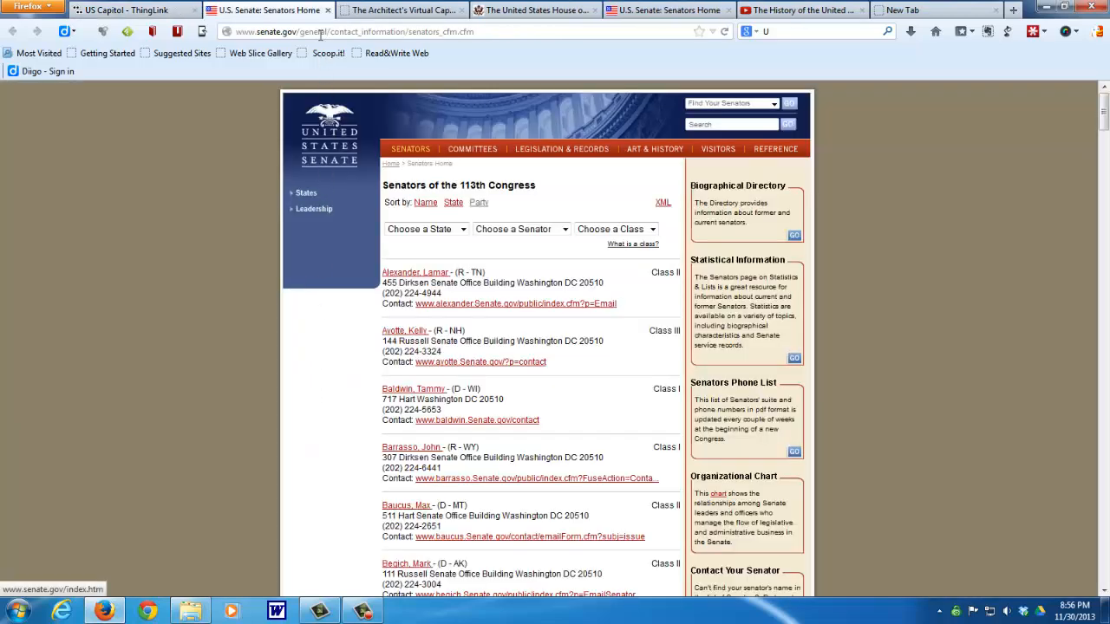
{"action": "left_click", "coordinate": [327, 9]}
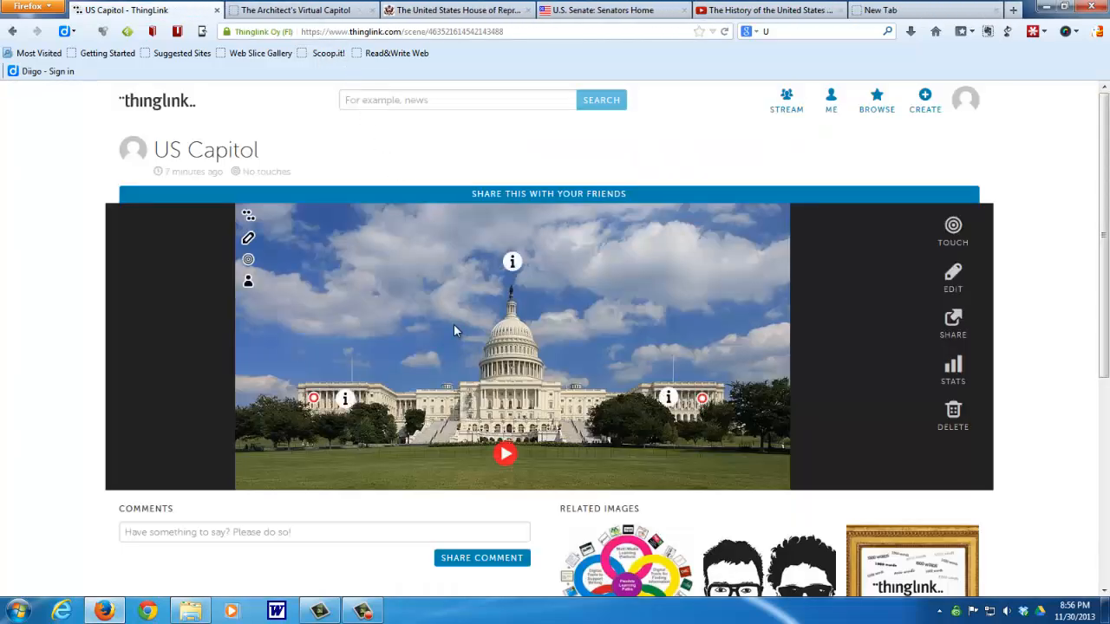
Play the History of the Capitol video from the lawn tag, pause it and close the video player
{"action": "left_click", "coordinate": [505, 455]}
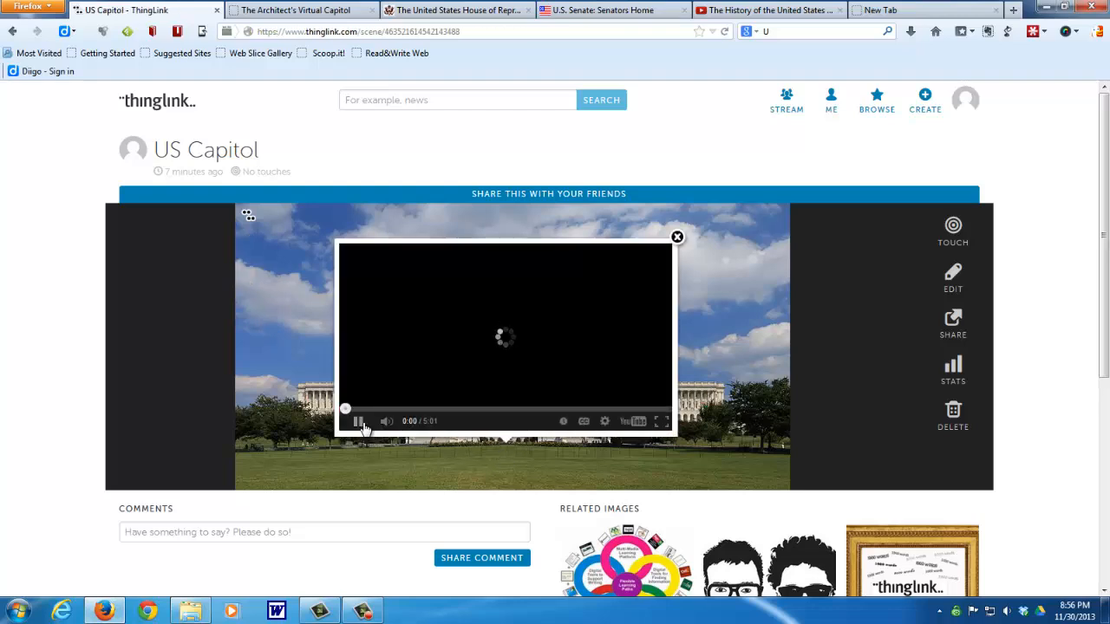
{"action": "left_click", "coordinate": [359, 421]}
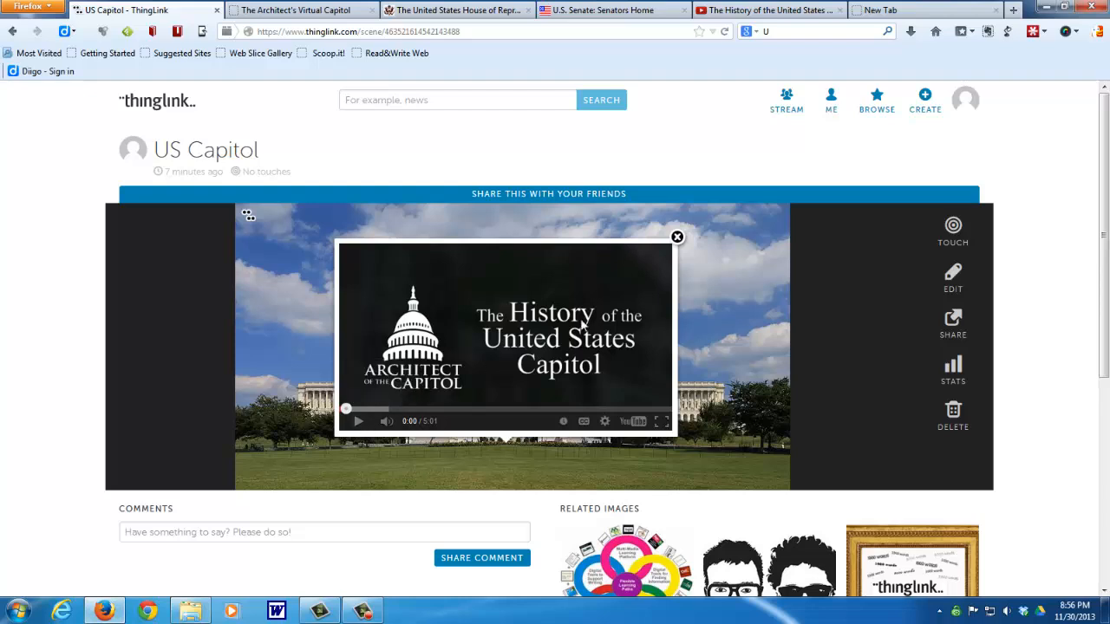
{"action": "left_click", "coordinate": [677, 238]}
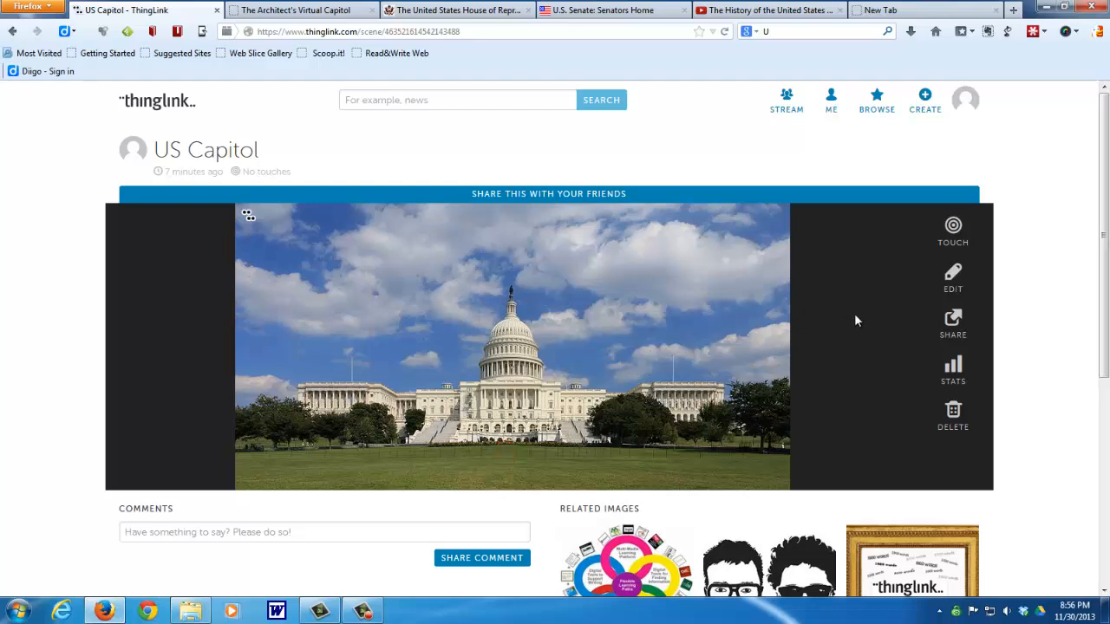
Examine the US Capitol image's sharing and embed options, including the Google+ share form, and close them without sharing
{"action": "left_click", "coordinate": [950, 321]}
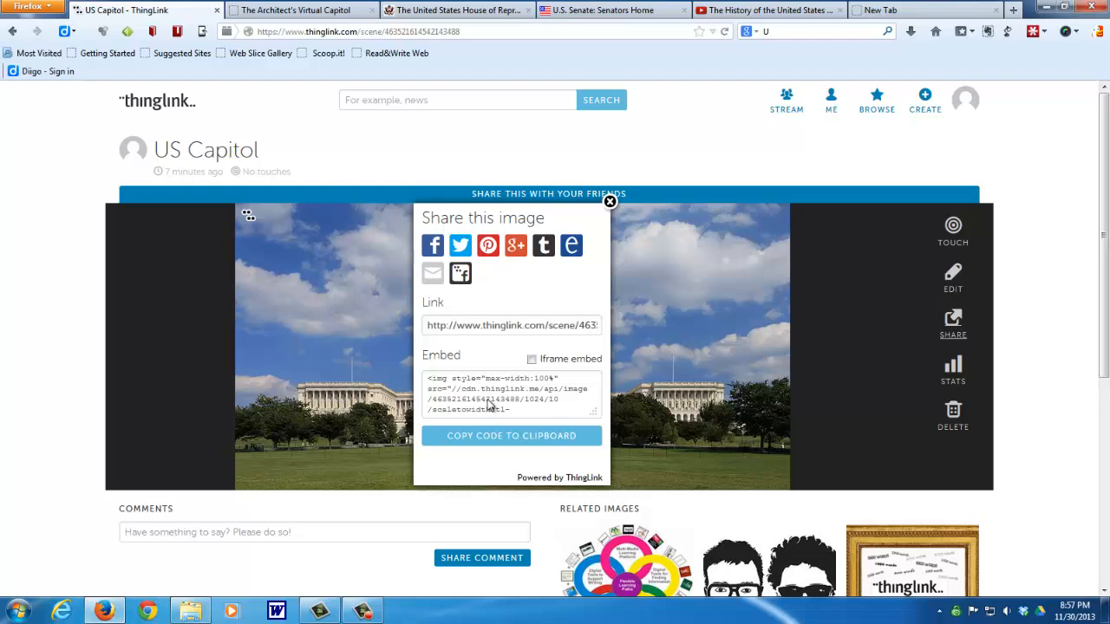
{"action": "left_click", "coordinate": [516, 247]}
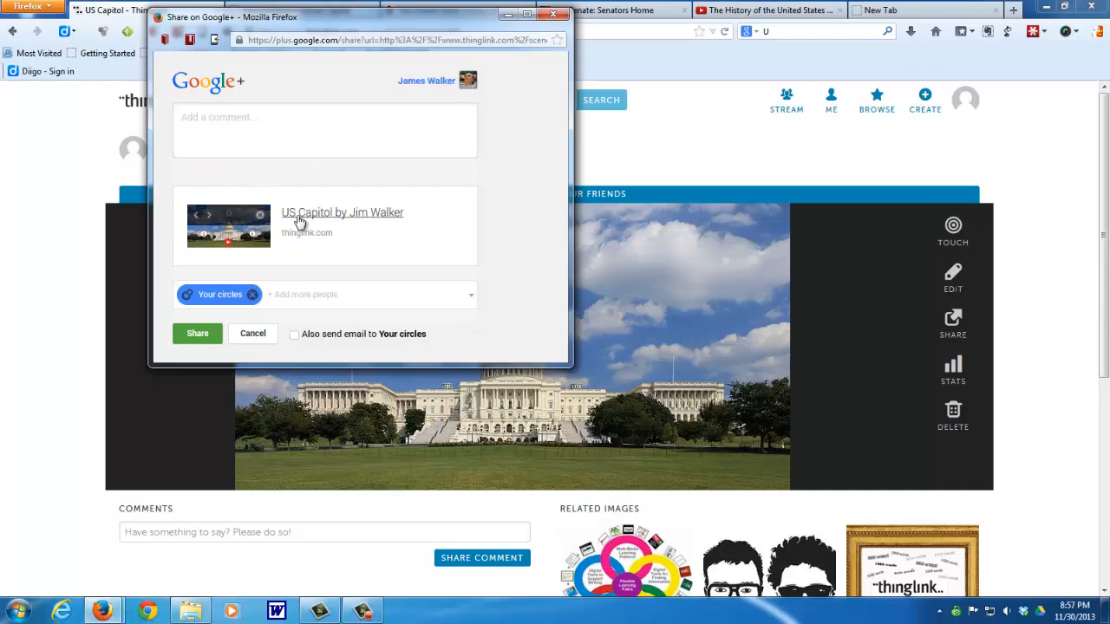
{"action": "left_click", "coordinate": [248, 337]}
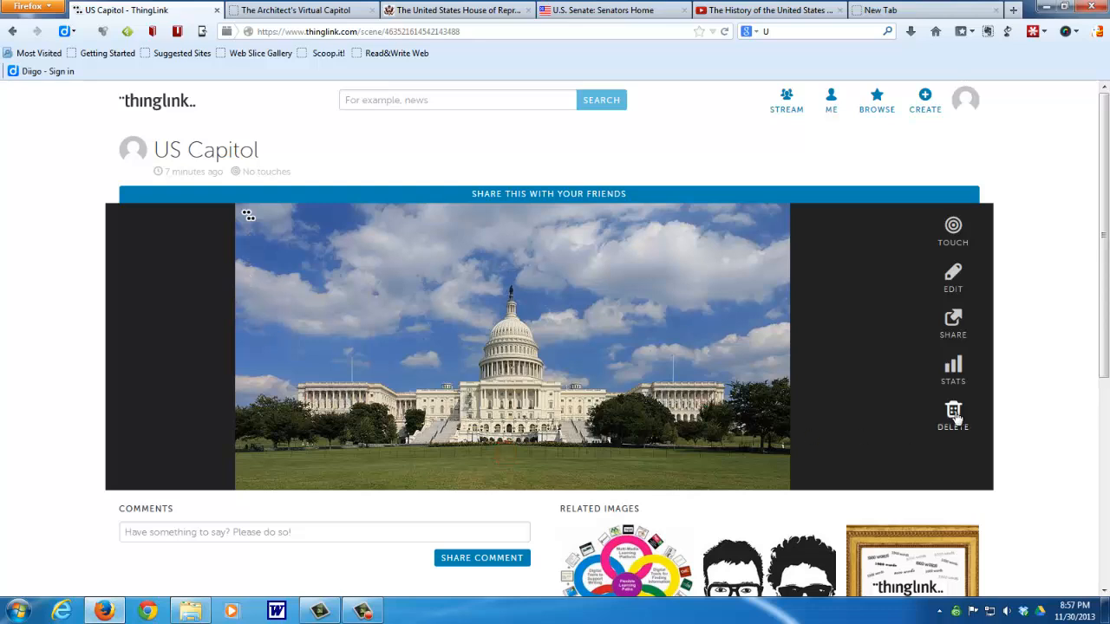
{"action": "left_click", "coordinate": [955, 322]}
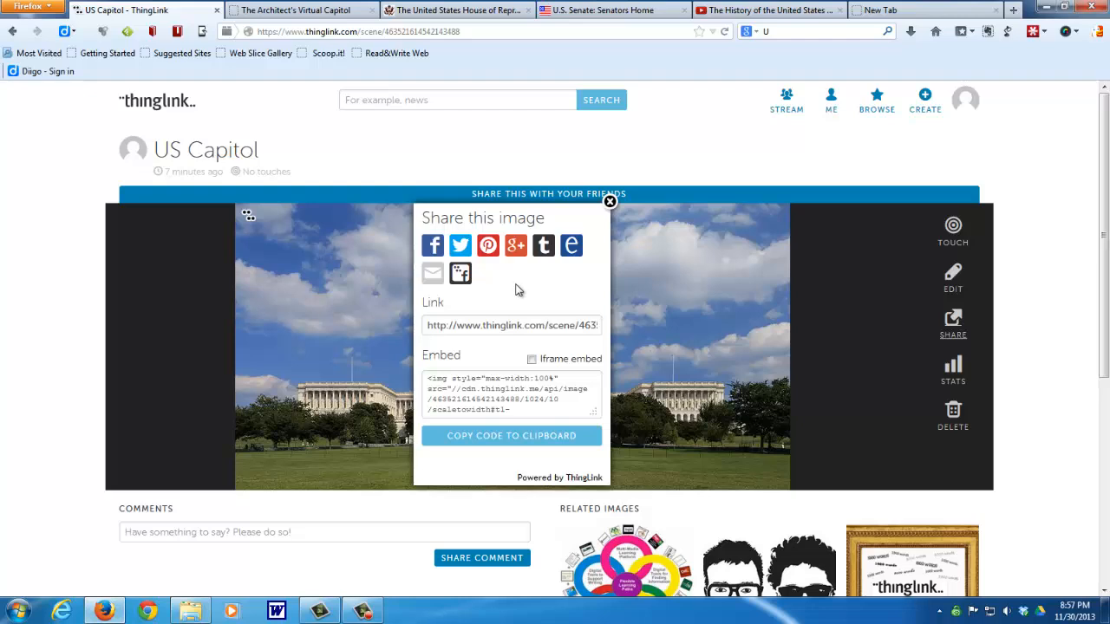
{"action": "left_click", "coordinate": [610, 203]}
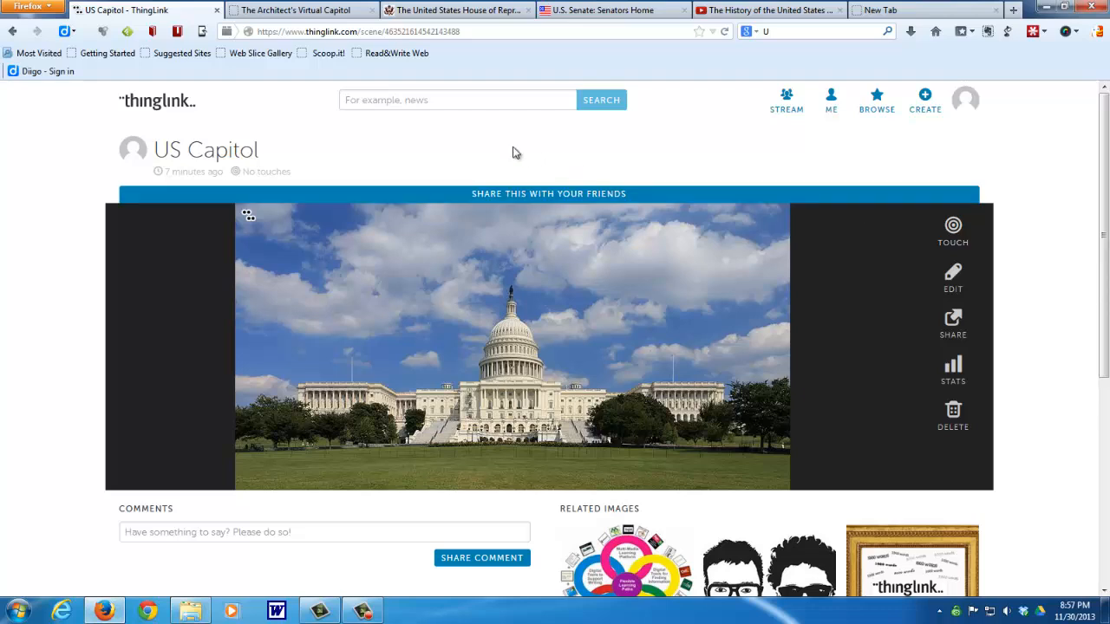
Open the related image "Flexible Learning Paths" and look over its page
{"action": "left_click", "coordinate": [615, 573]}
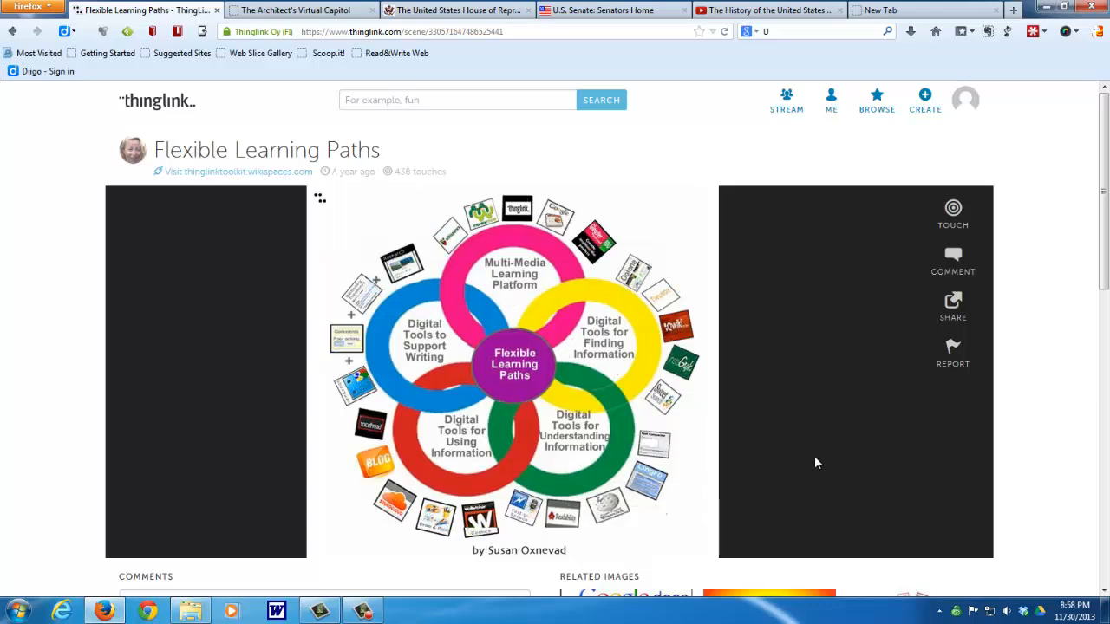
{"action": "scroll", "coordinate": [846, 299], "scroll_direction": "down", "scroll_amount": 5}
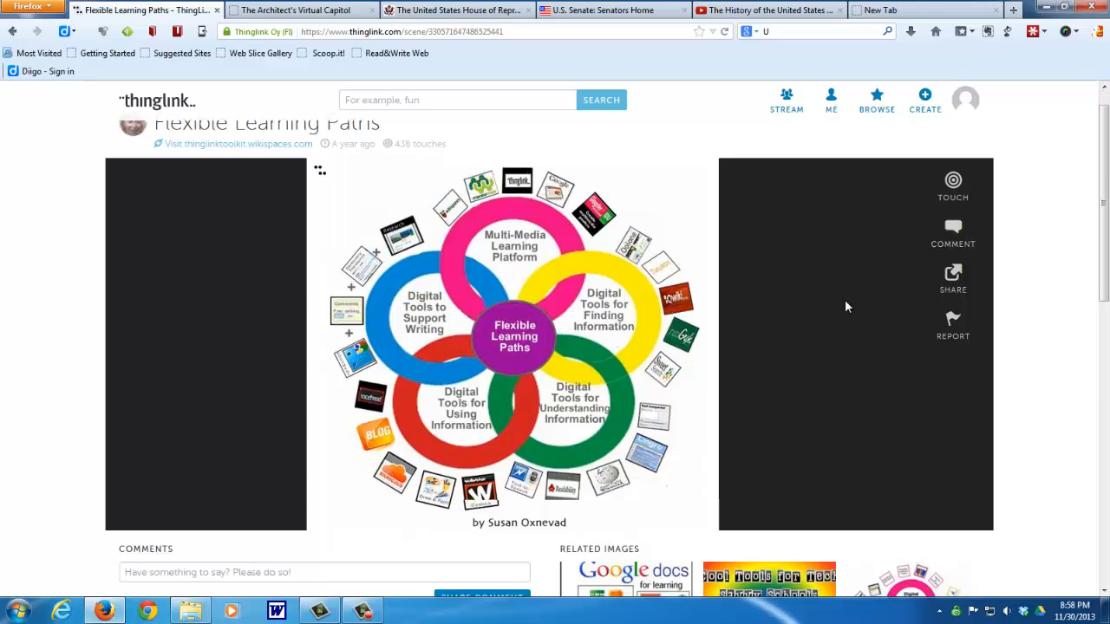
{"action": "scroll", "coordinate": [847, 305], "scroll_direction": "up", "scroll_amount": 5}
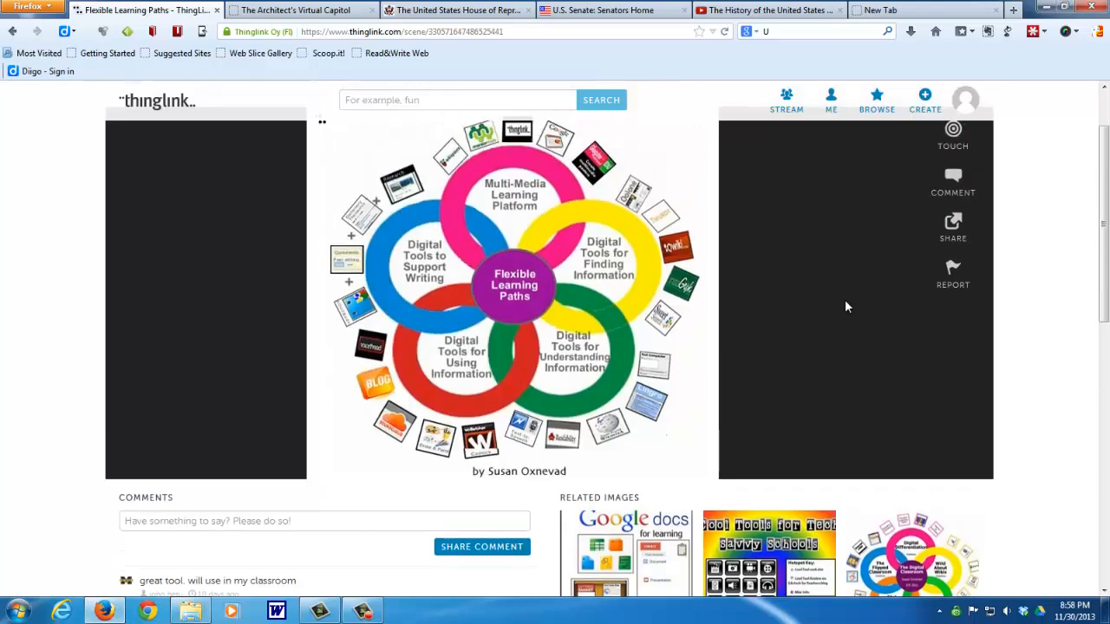